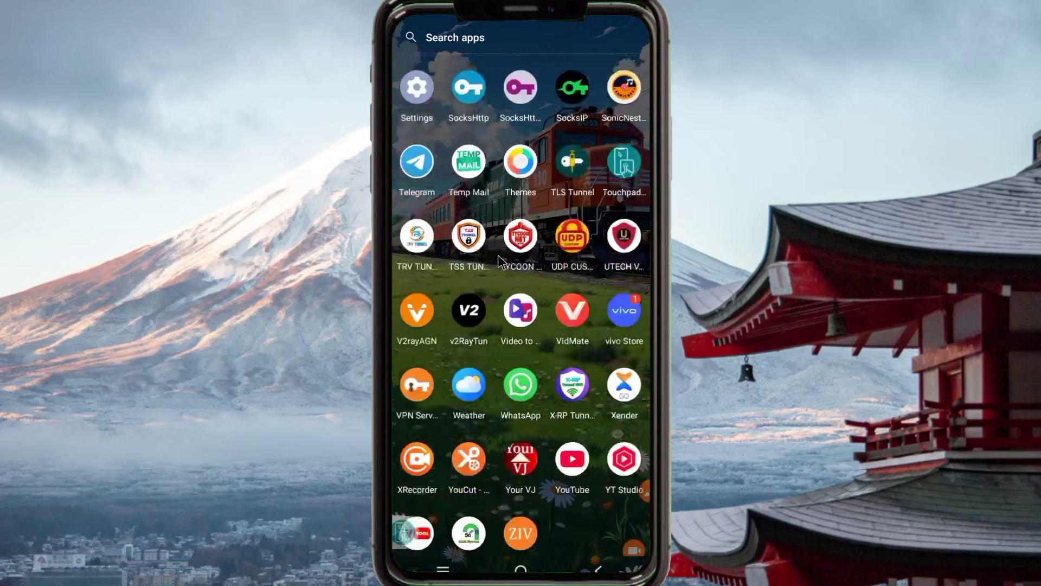
Search the phone's installed apps for the Play Store and open it.
{"action": "scroll", "coordinate": [506, 147], "scroll_direction": "up", "scroll_amount": 10}
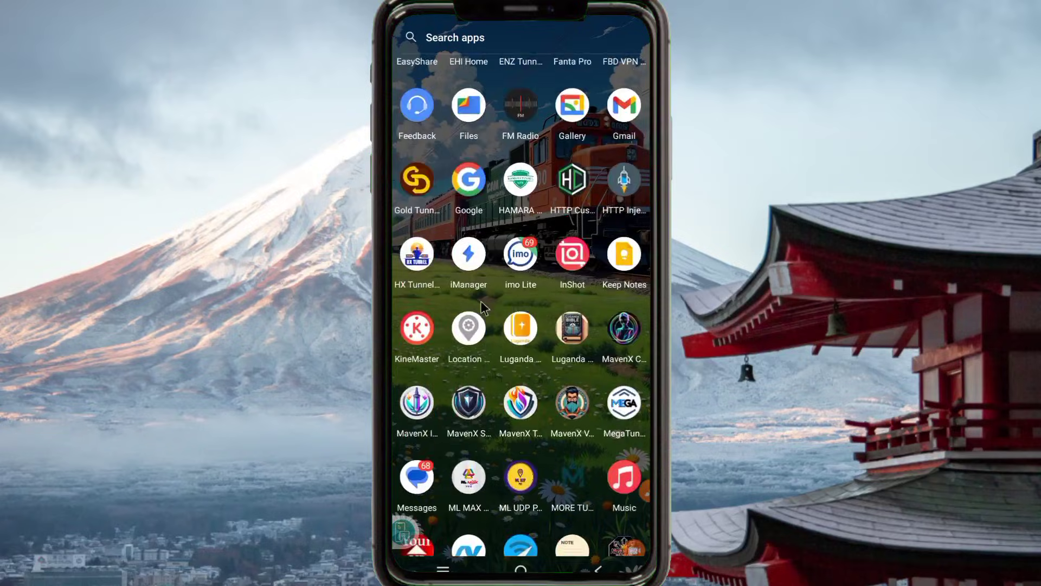
{"action": "left_click", "coordinate": [497, 47]}
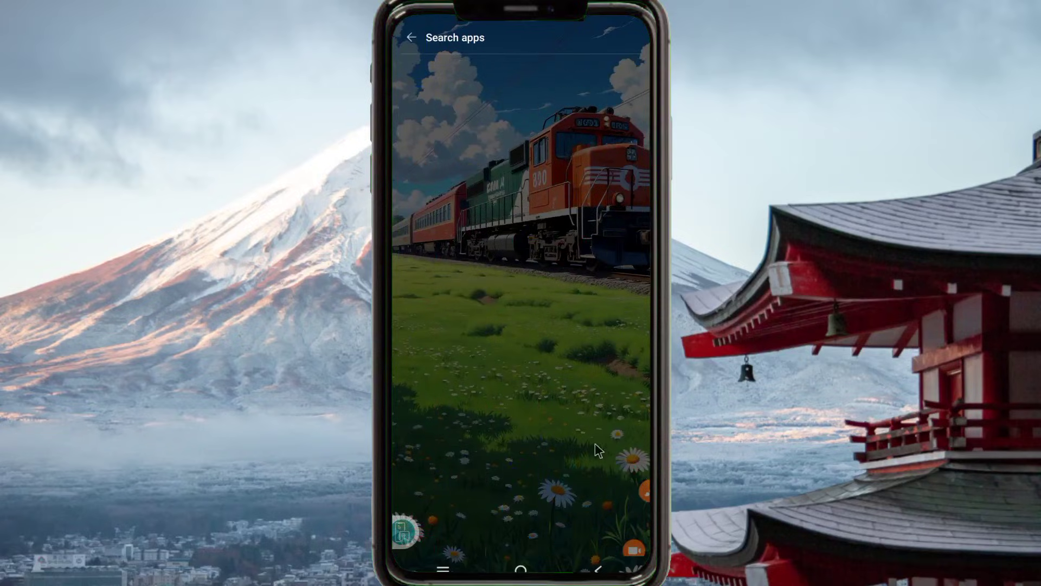
{"action": "left_click", "coordinate": [638, 428]}
{"action": "left_click", "coordinate": [624, 462]}
{"action": "left_click", "coordinate": [467, 99]}
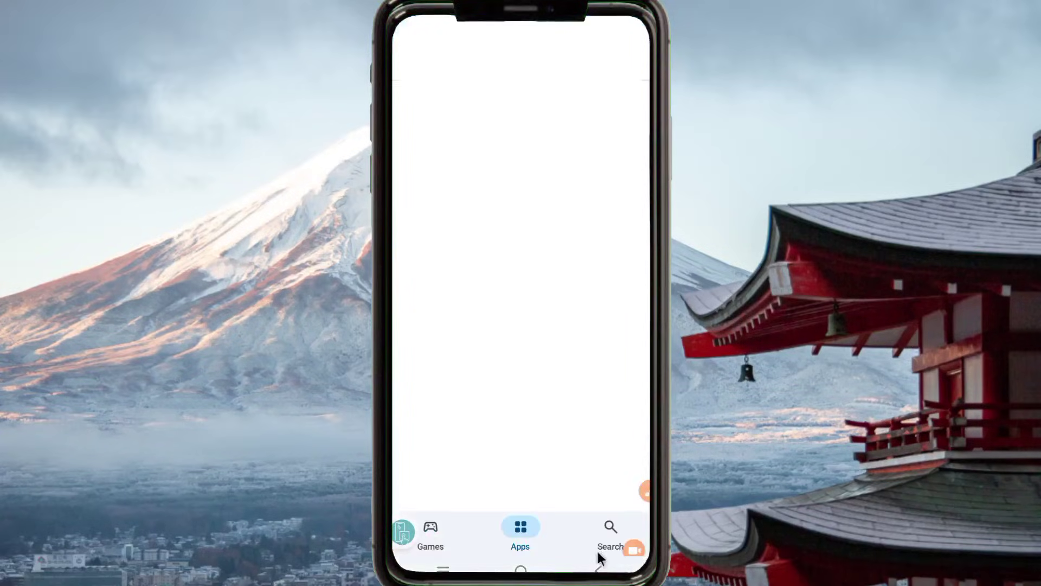
Search the Play Store for http custom and open the HTTP Custom - AIO Tunnel VPN page.
{"action": "left_click", "coordinate": [600, 522]}
{"action": "left_click", "coordinate": [508, 31]}
{"action": "left_click", "coordinate": [545, 462]}
{"action": "left_click", "coordinate": [507, 428]}
{"action": "left_click", "coordinate": [586, 362]}
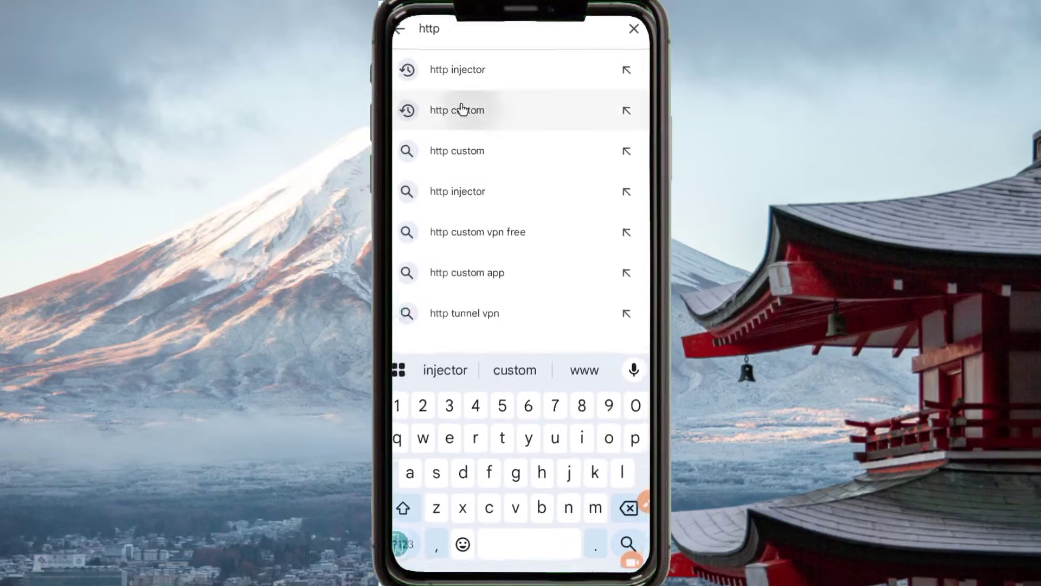
{"action": "left_click", "coordinate": [461, 110]}
{"action": "left_click", "coordinate": [479, 100]}
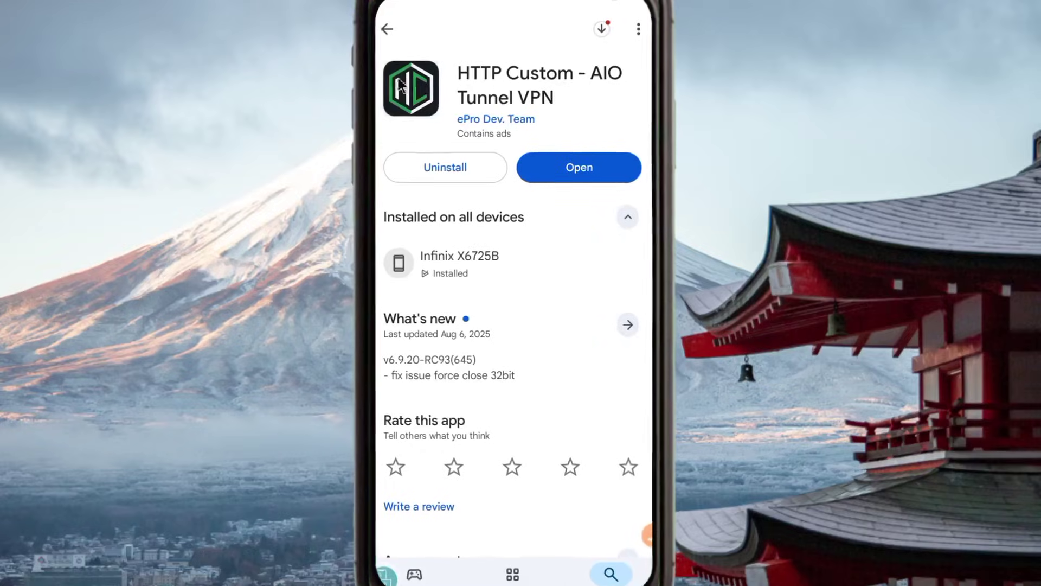
Launch HTTP Custom and enable the UDP Custom option for the SSH connection.
{"action": "left_click", "coordinate": [608, 174]}
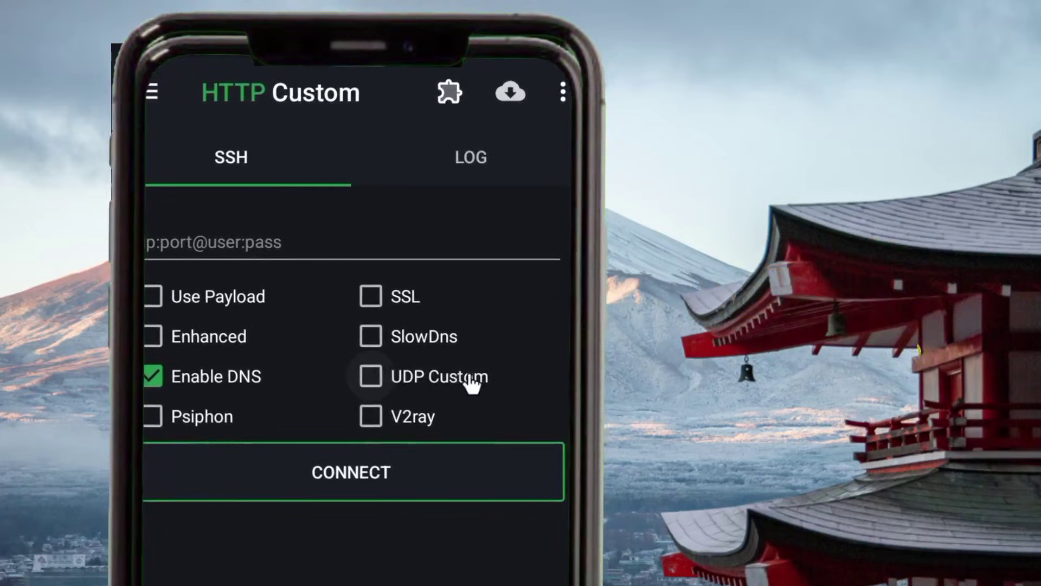
{"action": "left_click", "coordinate": [372, 377]}
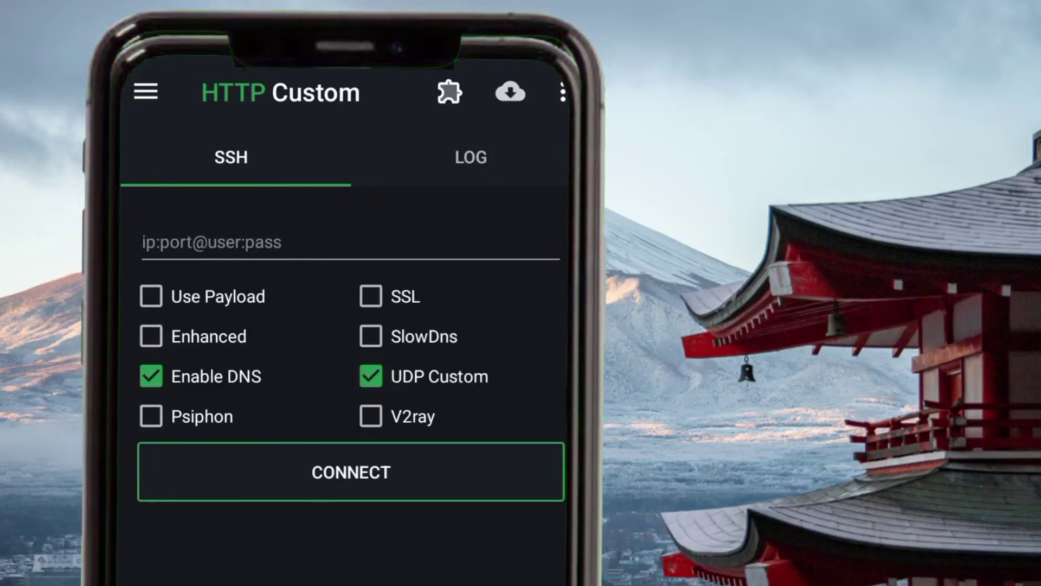
Switch to the Chrome browser and get its Google search field ready for a query.
{"action": "key", "text": "super"}
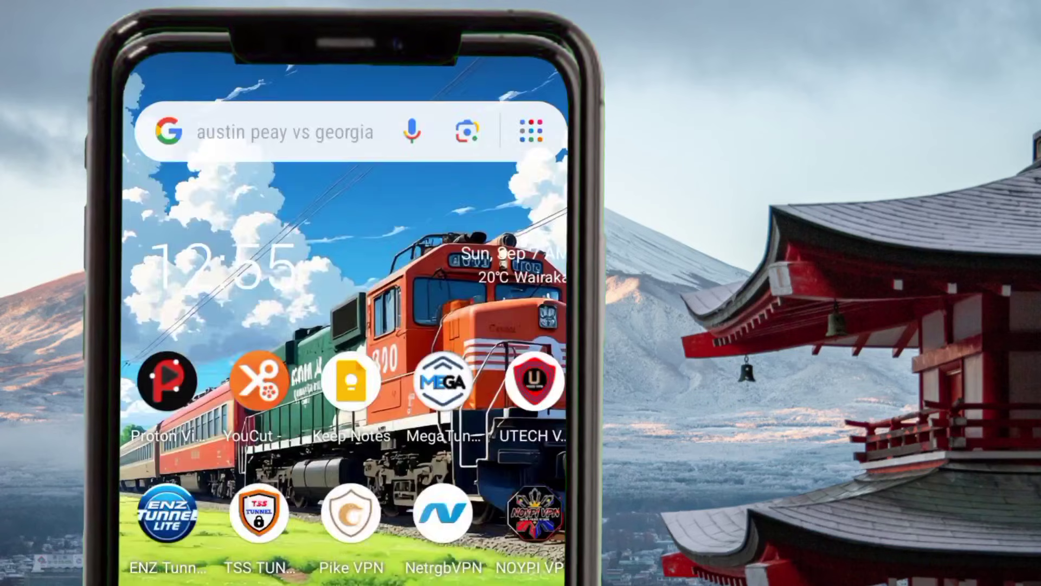
{"action": "left_click", "coordinate": [283, 399]}
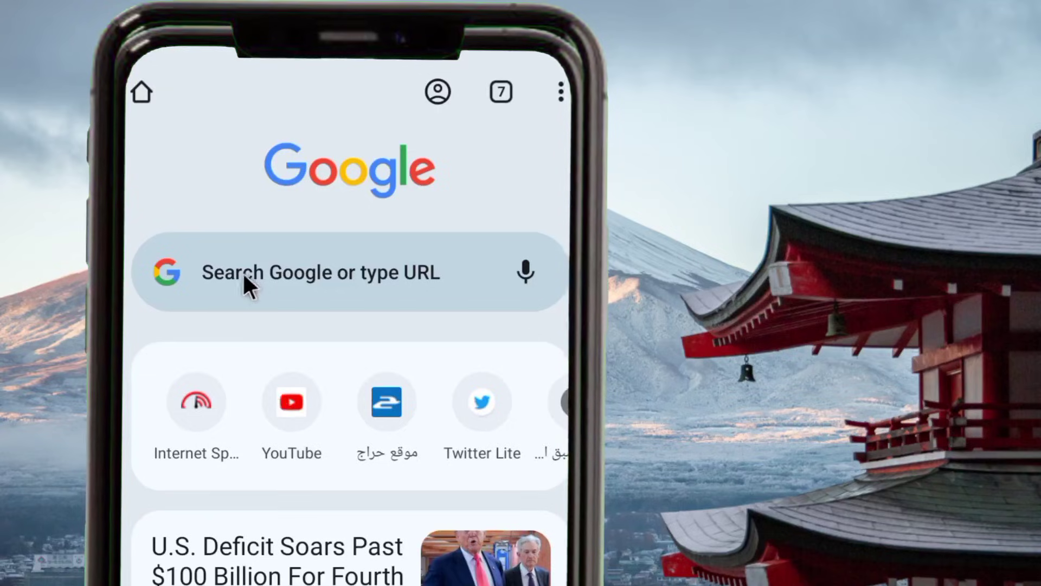
{"action": "left_click", "coordinate": [249, 264]}
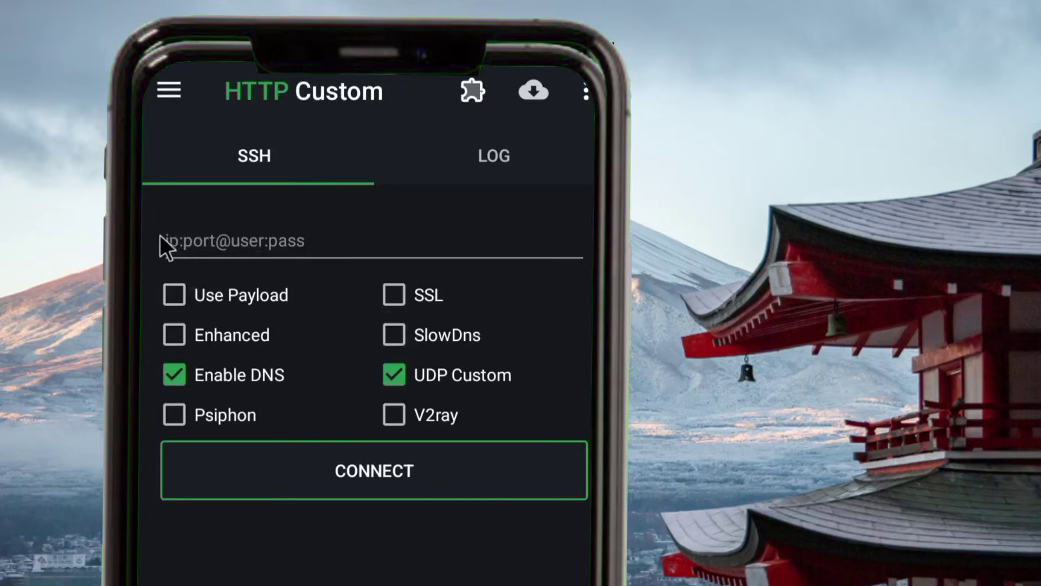
{"action": "left_click", "coordinate": [147, 156]}
{"action": "key", "text": "super"}
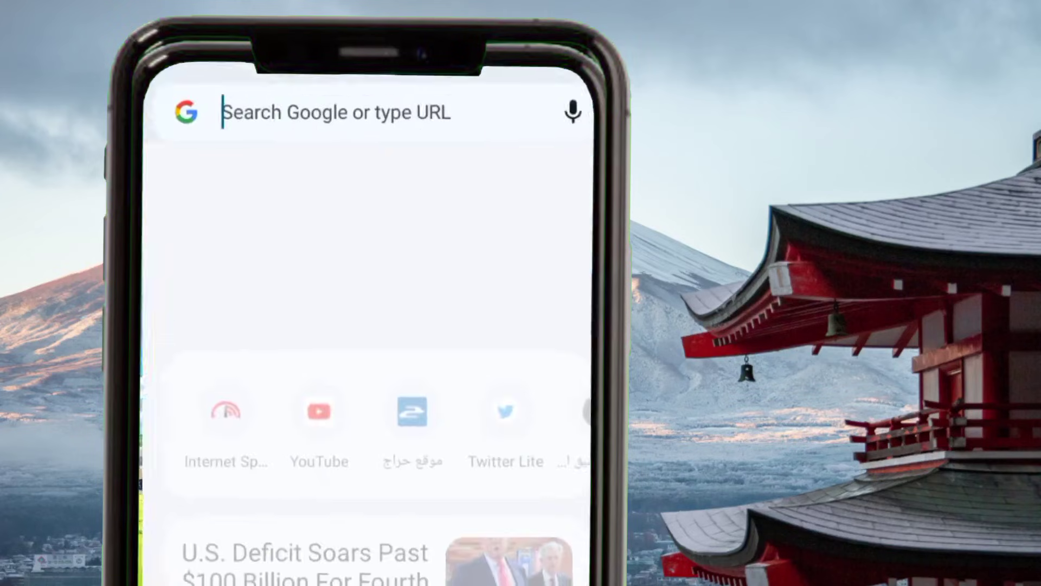
Search Google for vpnjantit and open the VPN Jantit website from the results.
{"action": "left_click", "coordinate": [290, 103]}
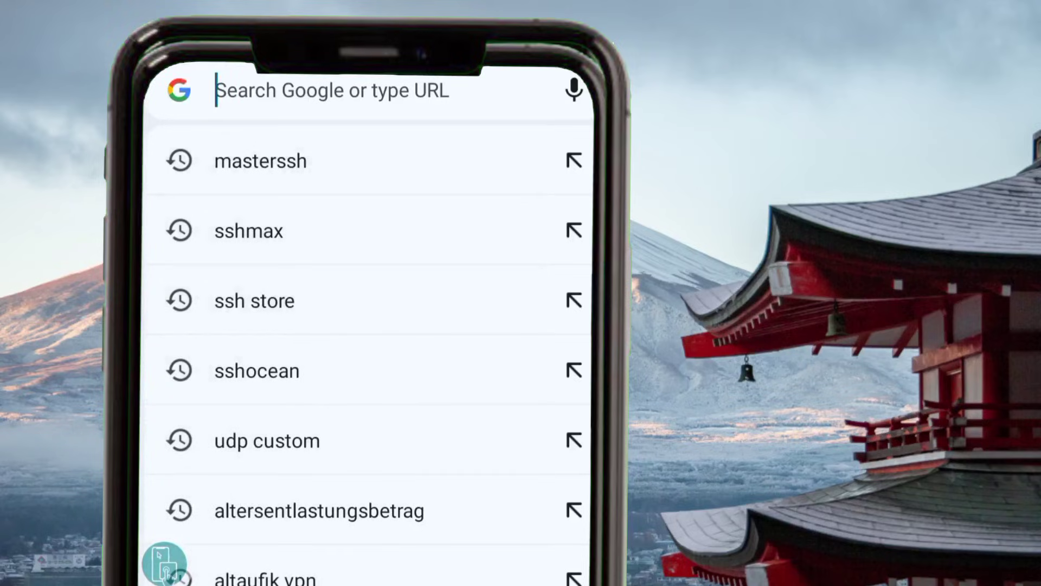
{"action": "type", "text": "vnj"}
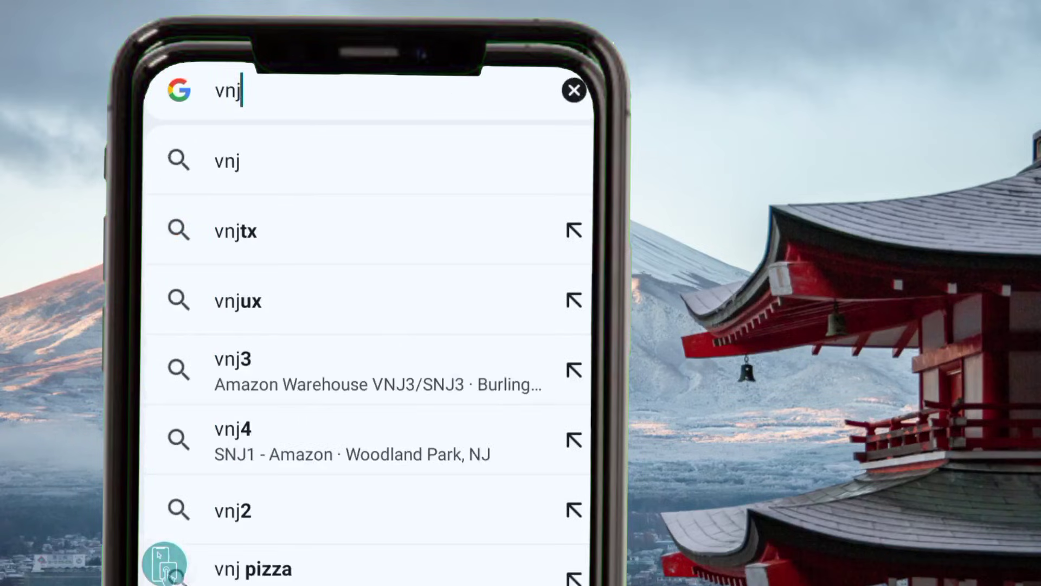
{"action": "key", "text": "BackSpace"}
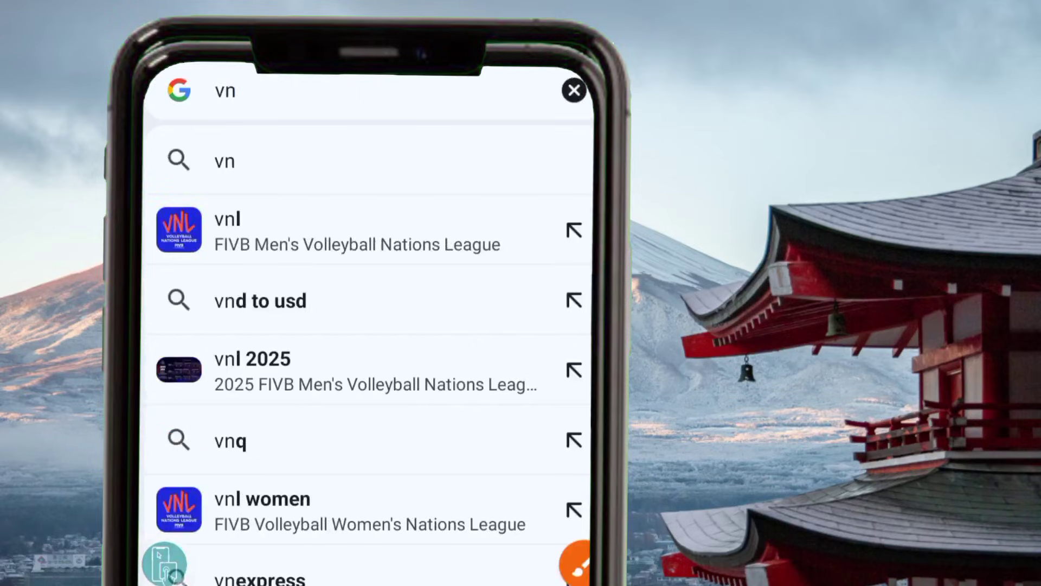
{"action": "key", "text": "BackSpace"}
{"action": "type", "text": "pn"}
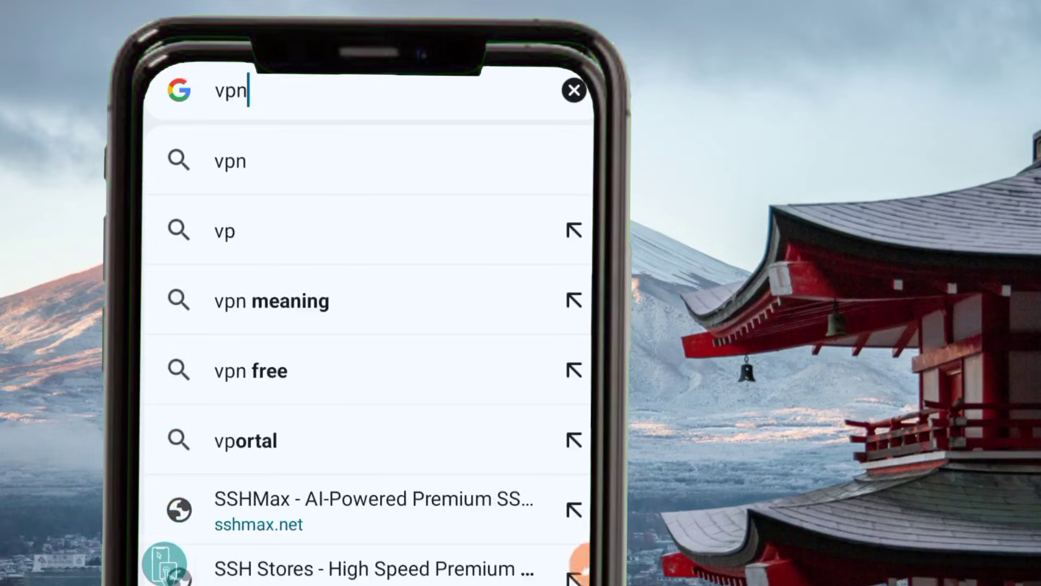
{"action": "type", "text": "j"}
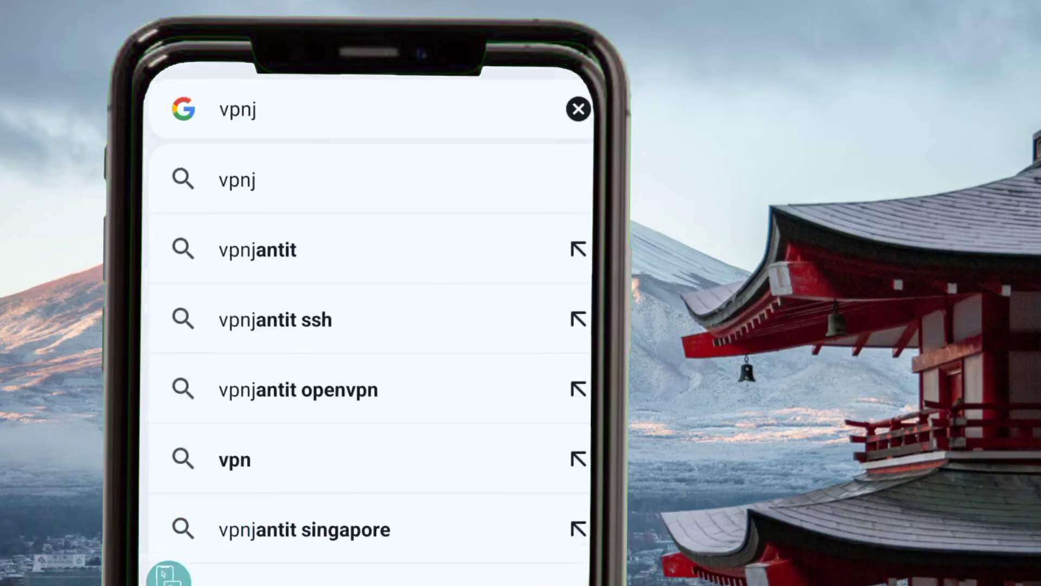
{"action": "left_click", "coordinate": [258, 249]}
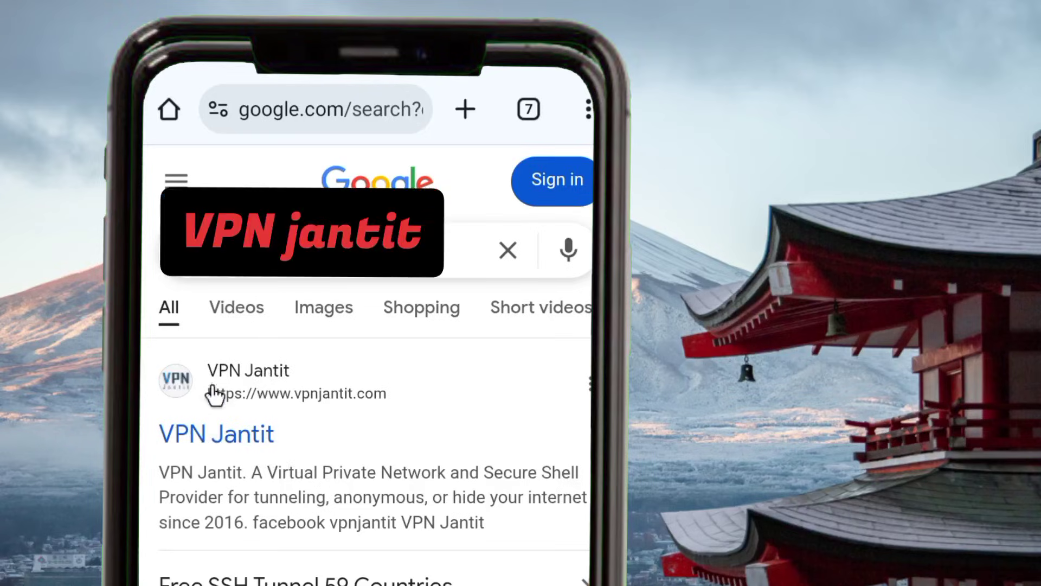
{"action": "left_click", "coordinate": [309, 393]}
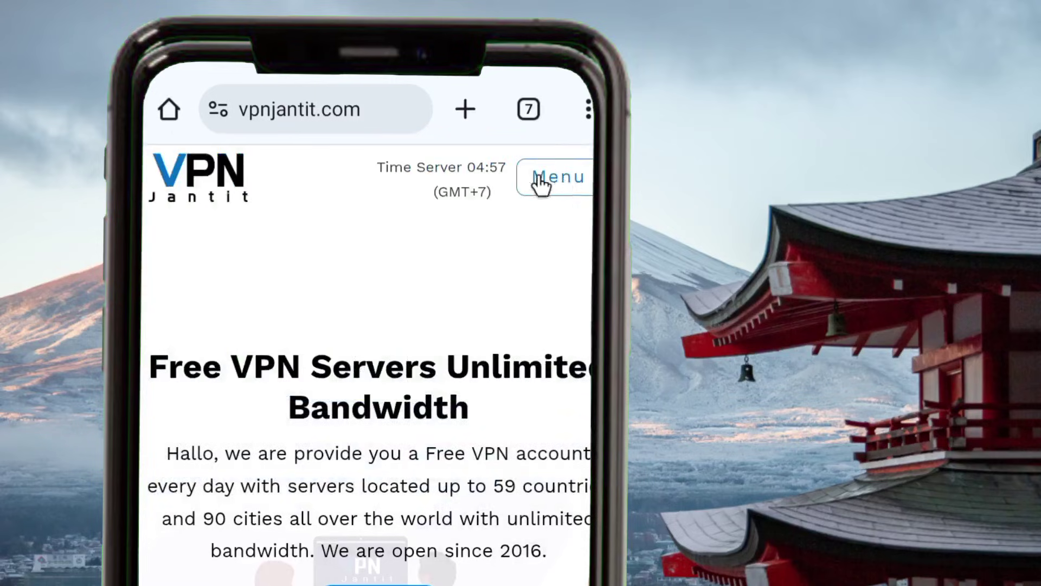
Open the list of Free VPN services on the VPN Jantit site, down to Free SSH Tunnel.
{"action": "left_click", "coordinate": [559, 178]}
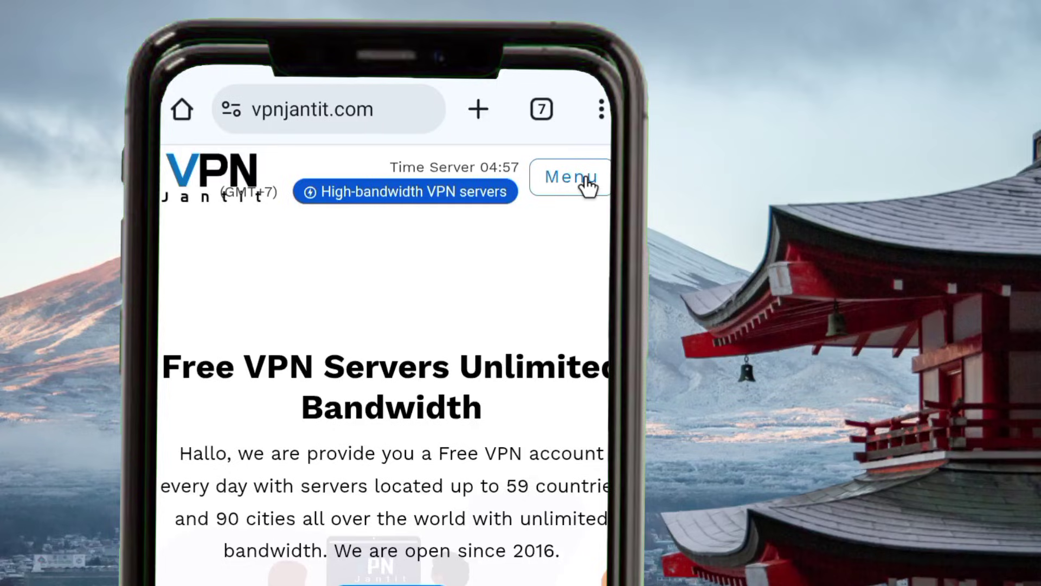
{"action": "left_click", "coordinate": [562, 185]}
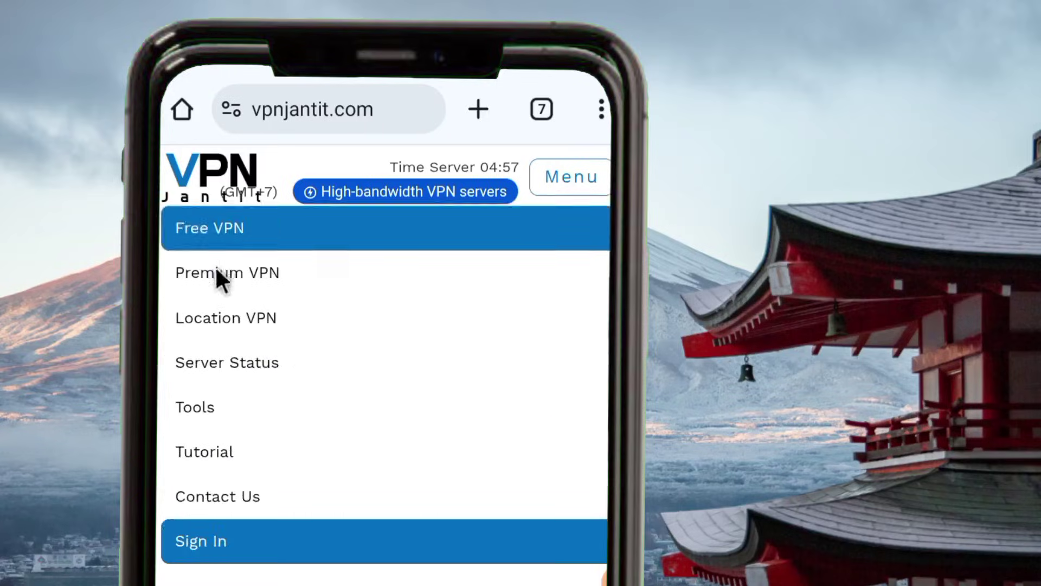
{"action": "left_click_drag", "start_coordinate": [197, 245], "coordinate": [276, 81]}
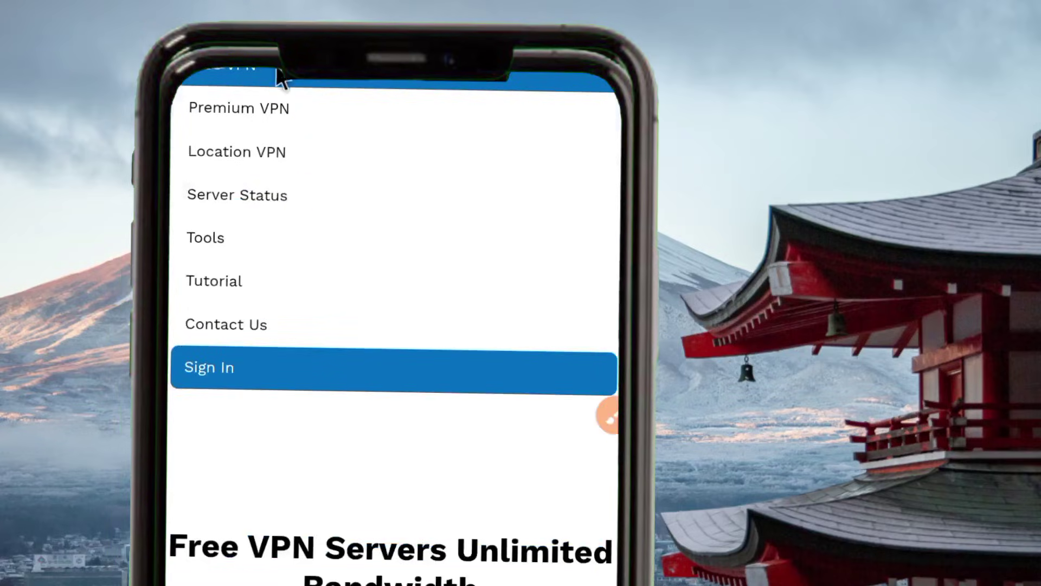
{"action": "scroll", "coordinate": [282, 103], "scroll_direction": "up", "scroll_amount": 2}
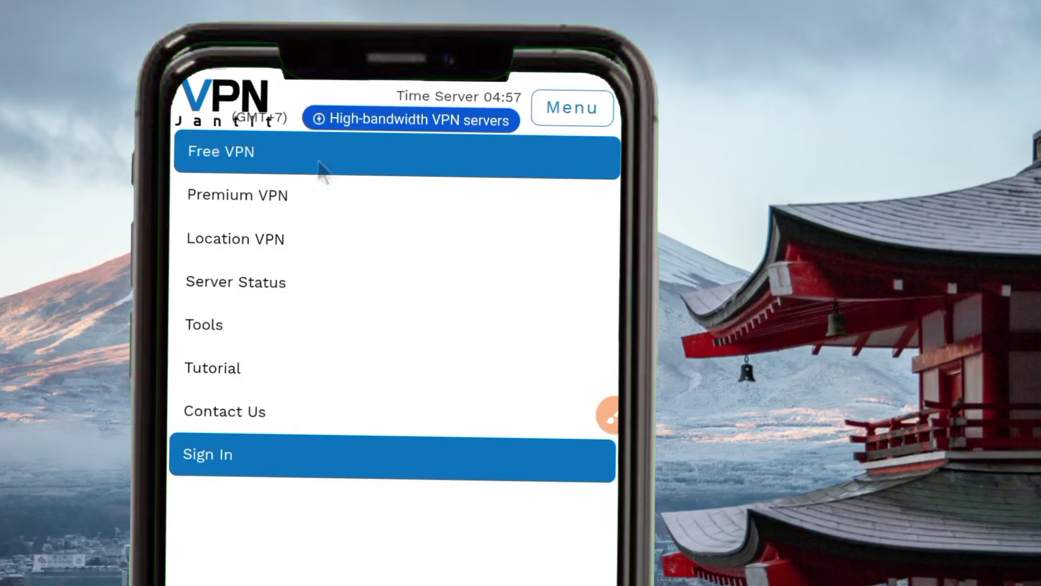
{"action": "left_click", "coordinate": [274, 152]}
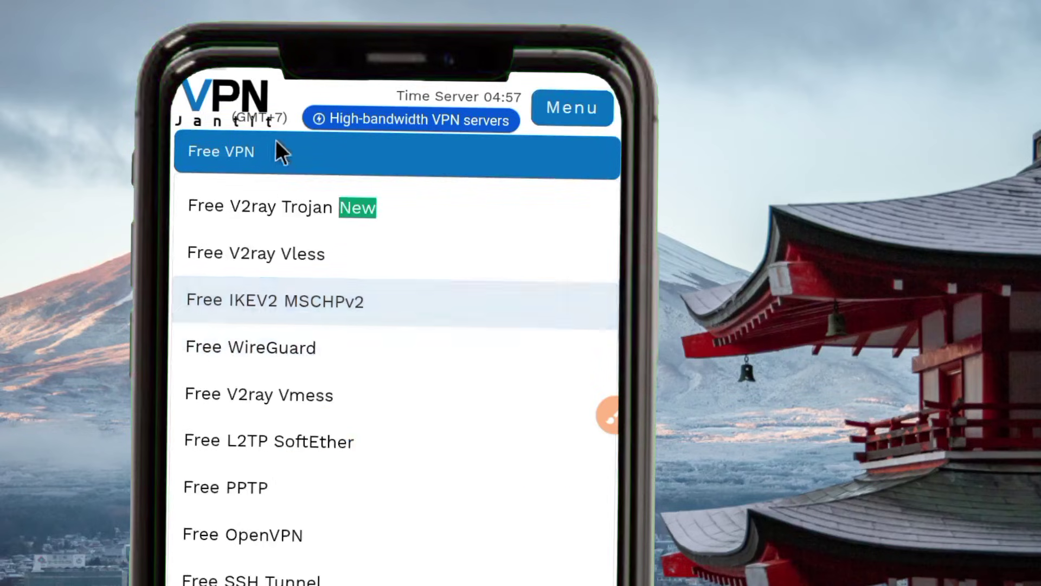
{"action": "scroll", "coordinate": [240, 162], "scroll_direction": "down", "scroll_amount": 2}
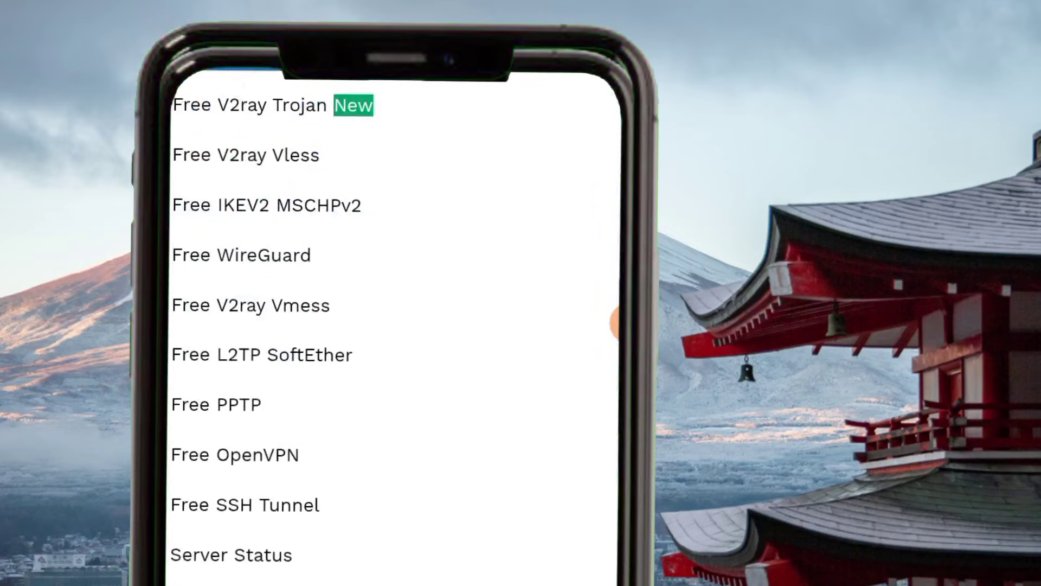
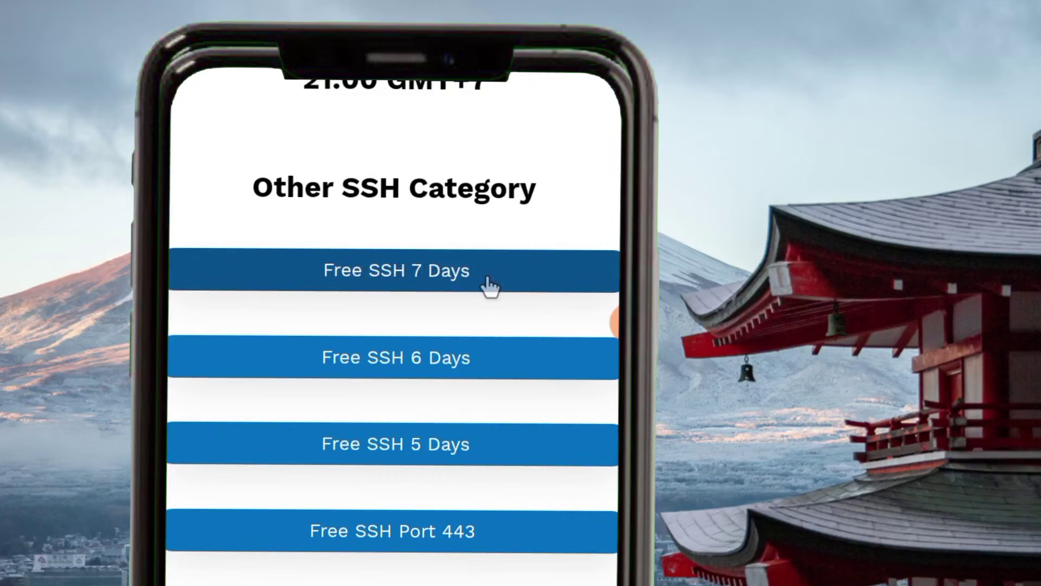
Choose the Free SSH 7 Days category and open the account creation form for the Free SSH Tunnel Bulgaria 2 server.
{"action": "left_click", "coordinate": [487, 278]}
{"action": "left_click", "coordinate": [435, 255]}
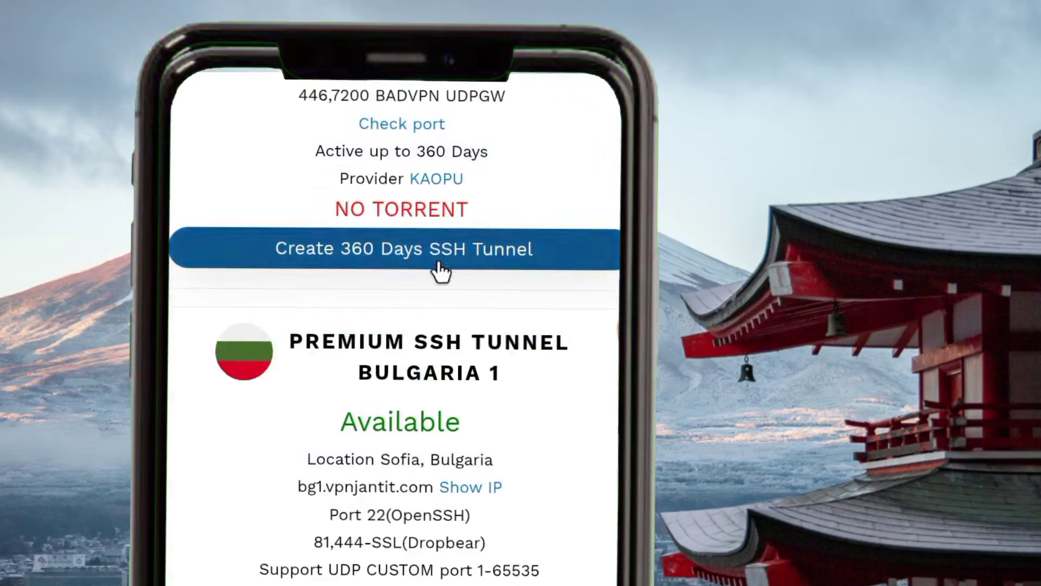
{"action": "left_click", "coordinate": [391, 108]}
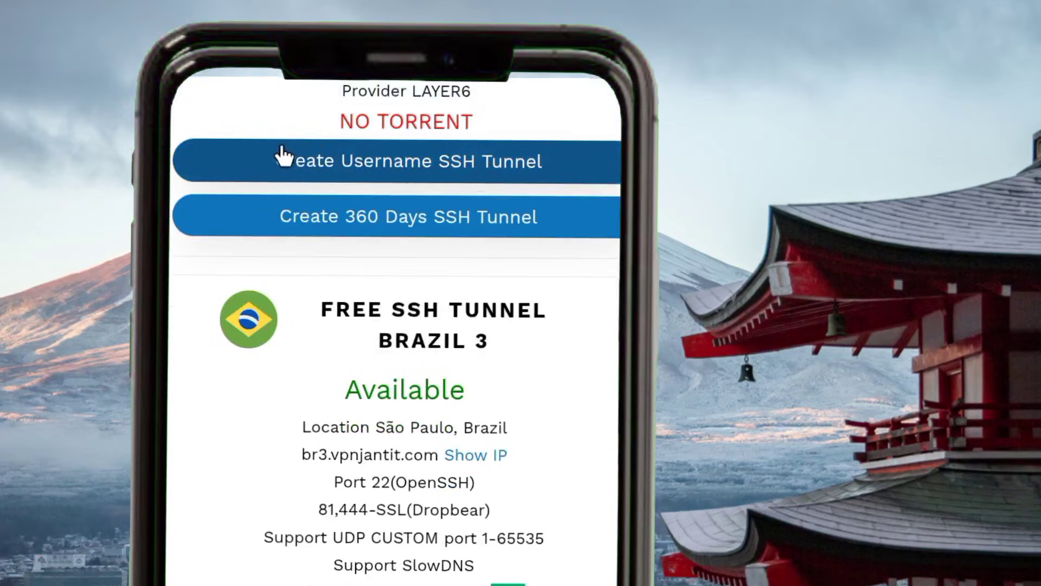
{"action": "left_click", "coordinate": [372, 158]}
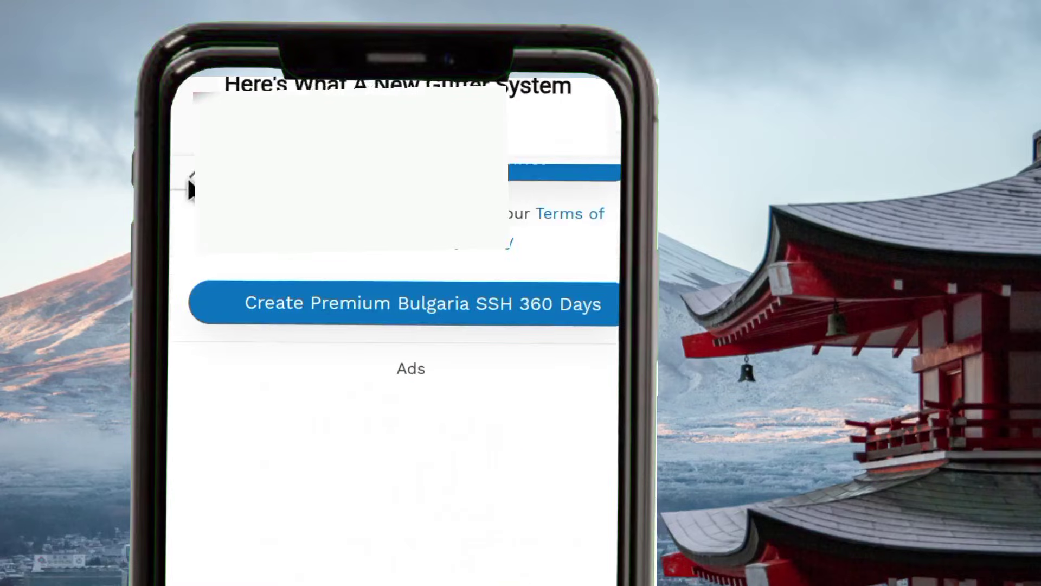
Fill in the username and account password for Free SSH Tunnel Bulgaria 2 and create the SSH account.
{"action": "scroll", "coordinate": [190, 189], "scroll_direction": "up", "scroll_amount": 5}
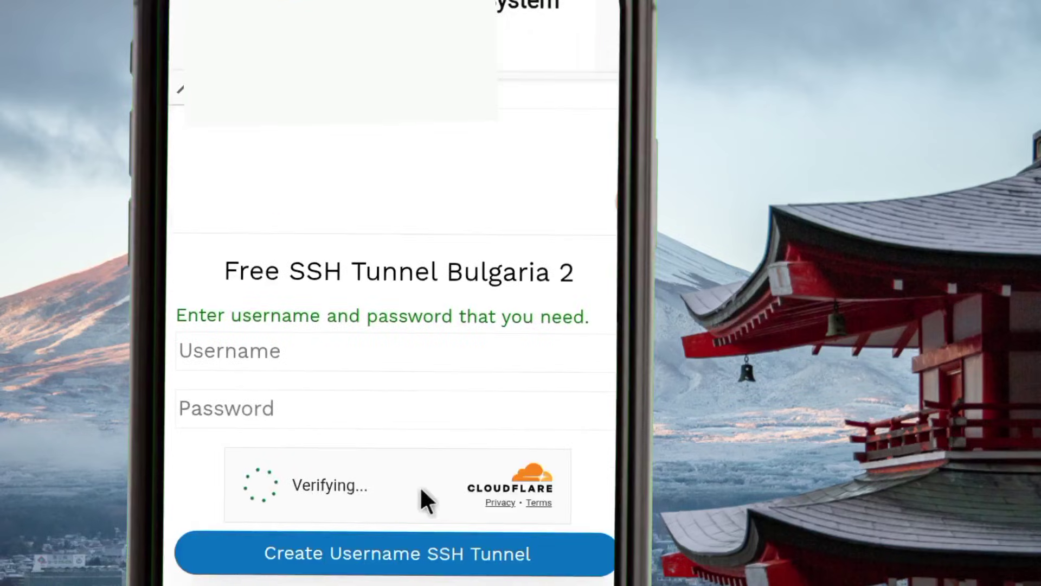
{"action": "left_click", "coordinate": [274, 551]}
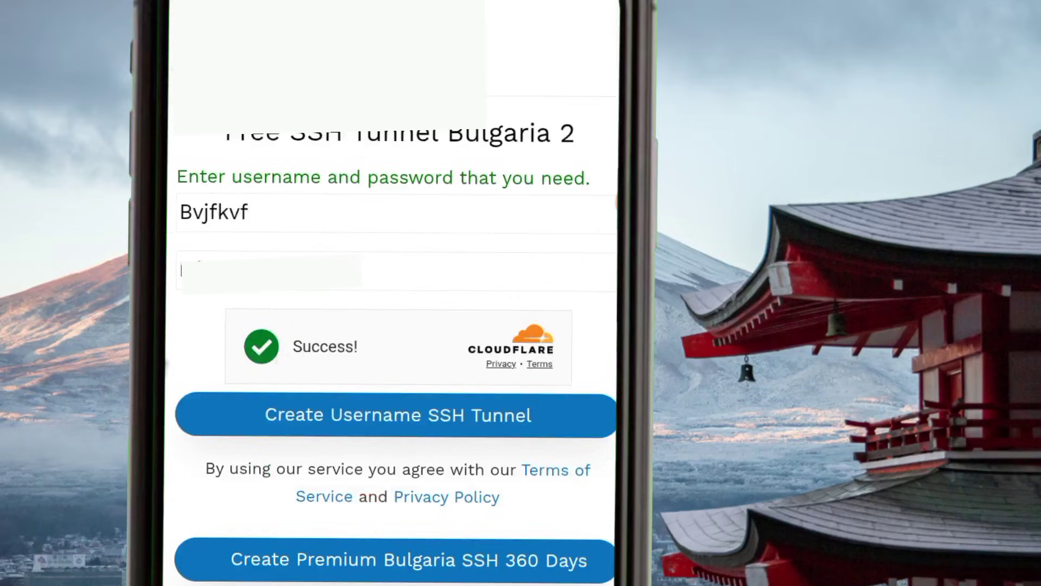
{"action": "left_click", "coordinate": [334, 417]}
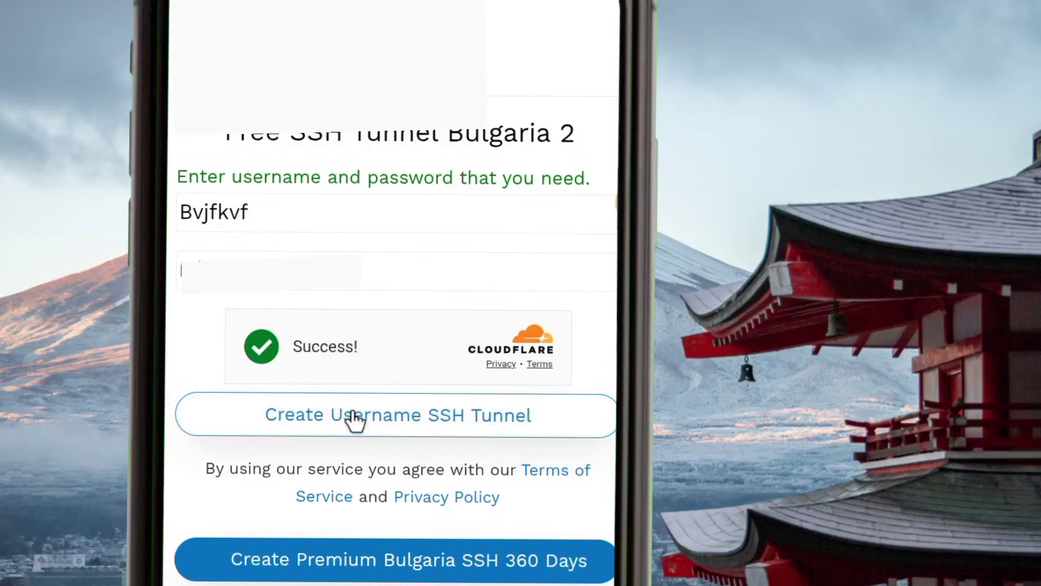
{"action": "left_click", "coordinate": [352, 418]}
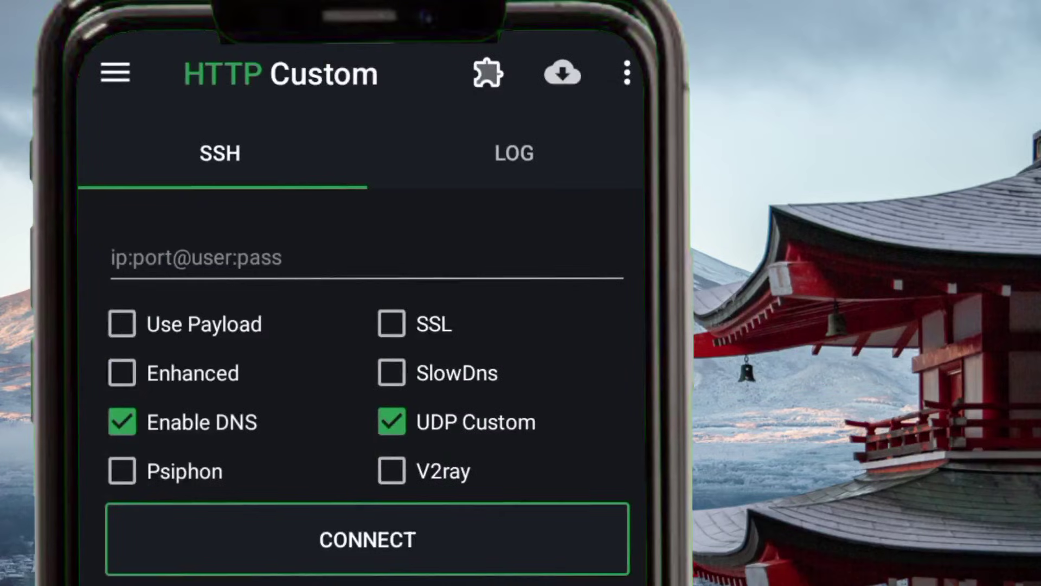
Copy the SSH server host bg2.vpnjantit.com from the new account's details and return to HTTP Custom's ip:port@user:pass field.
{"action": "left_click", "coordinate": [123, 154]}
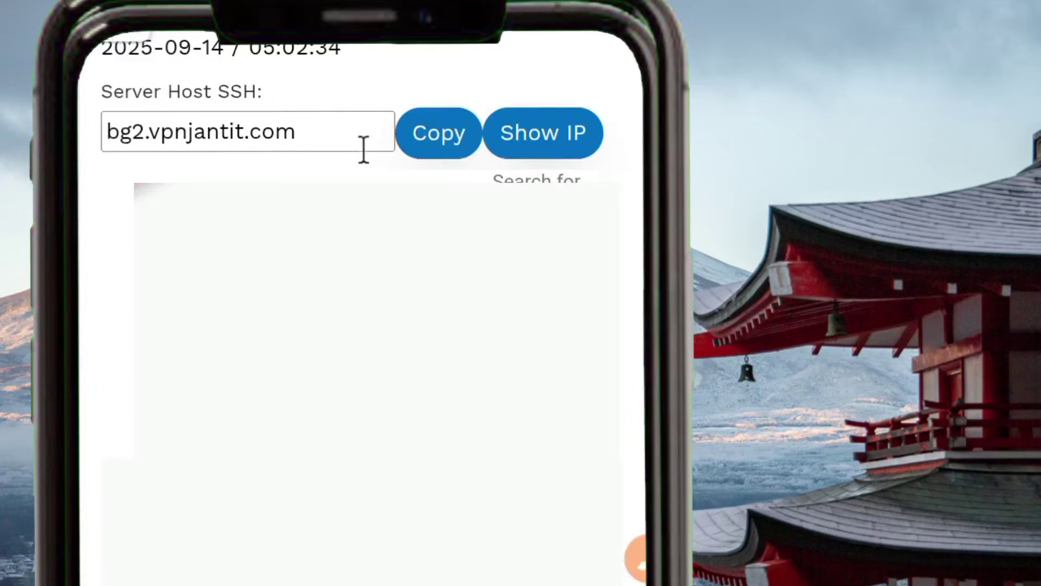
{"action": "left_click", "coordinate": [425, 153]}
{"action": "left_click_drag", "start_coordinate": [105, 94], "coordinate": [258, 88]}
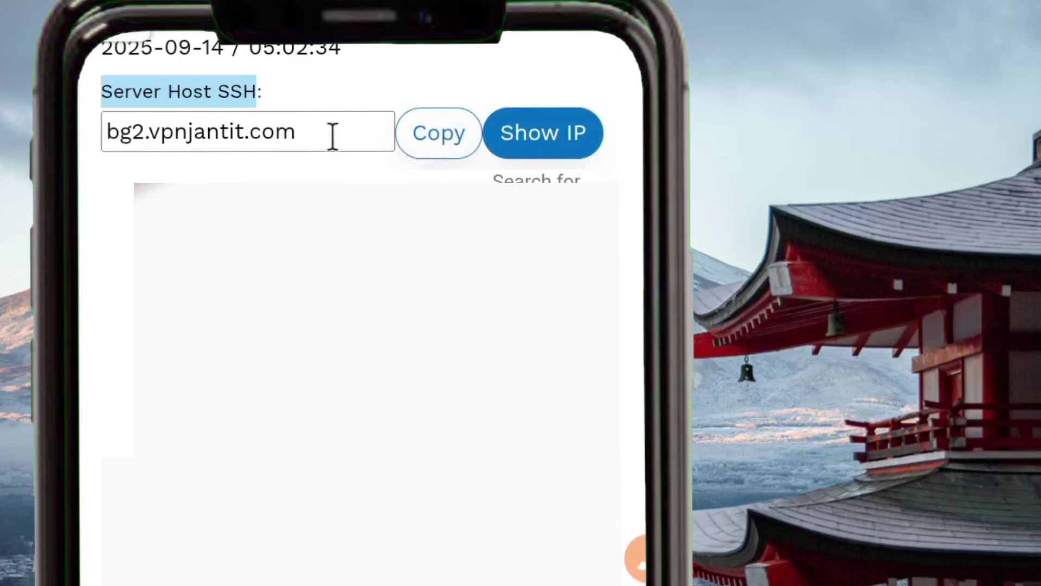
{"action": "left_click", "coordinate": [449, 146]}
{"action": "left_click", "coordinate": [449, 146]}
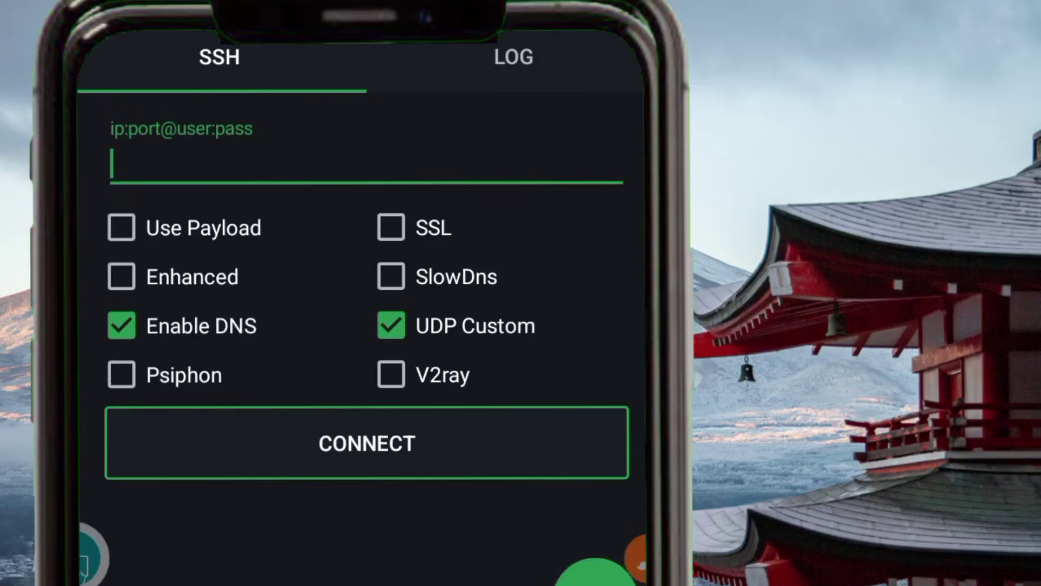
Enter the copied host bg2.vpnjantit.com followed by a colon in the ip:port@user:pass field.
{"action": "key", "text": "ctrl+v"}
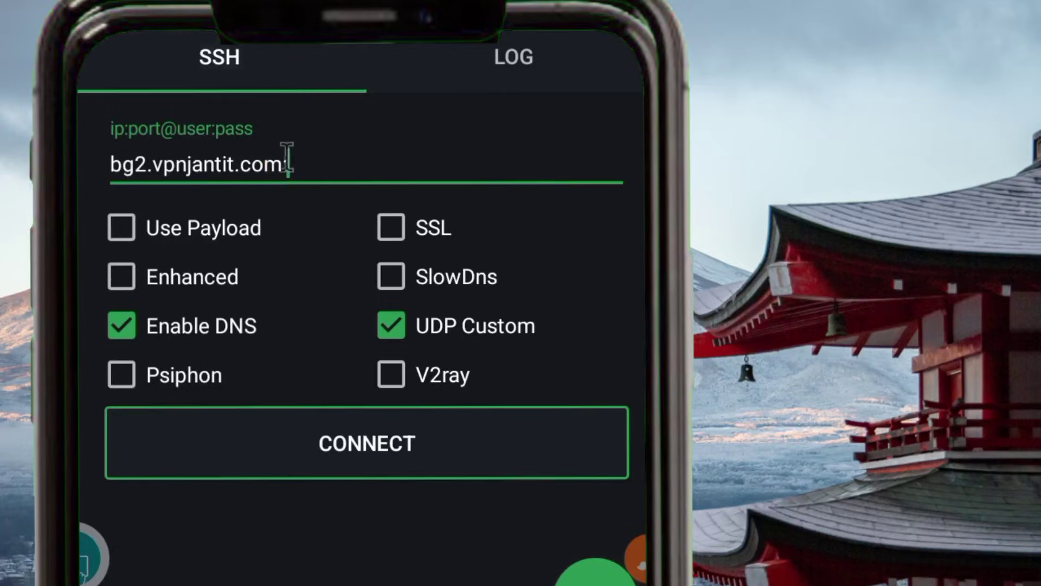
{"action": "type", "text": ":"}
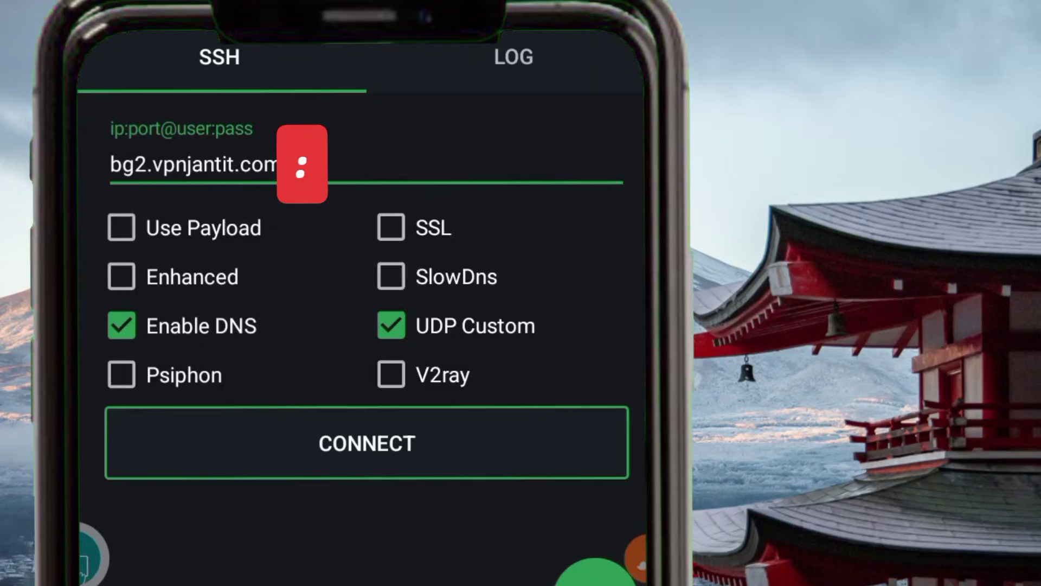
{"action": "type", "text": ":"}
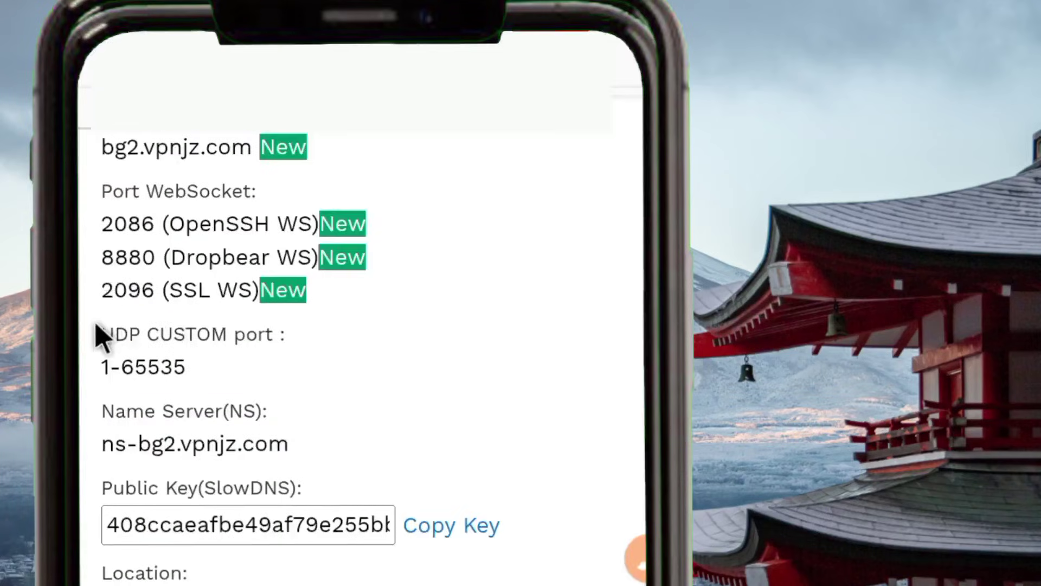
Look up the UDP CUSTOM port in the account details and append the range 1-65535 after the host's colon.
{"action": "left_click_drag", "start_coordinate": [103, 335], "coordinate": [289, 335]}
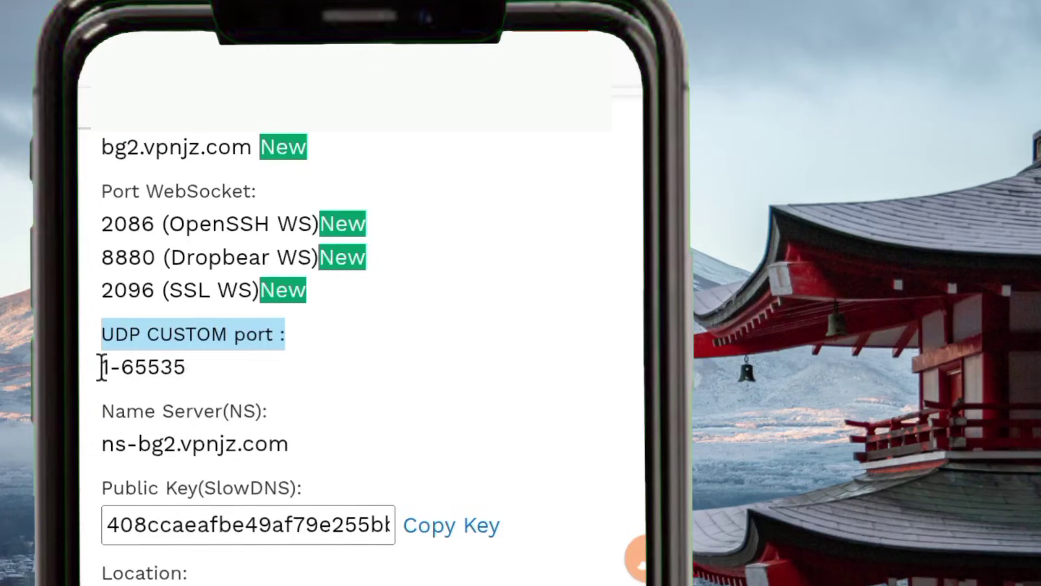
{"action": "left_click_drag", "start_coordinate": [103, 368], "coordinate": [186, 366]}
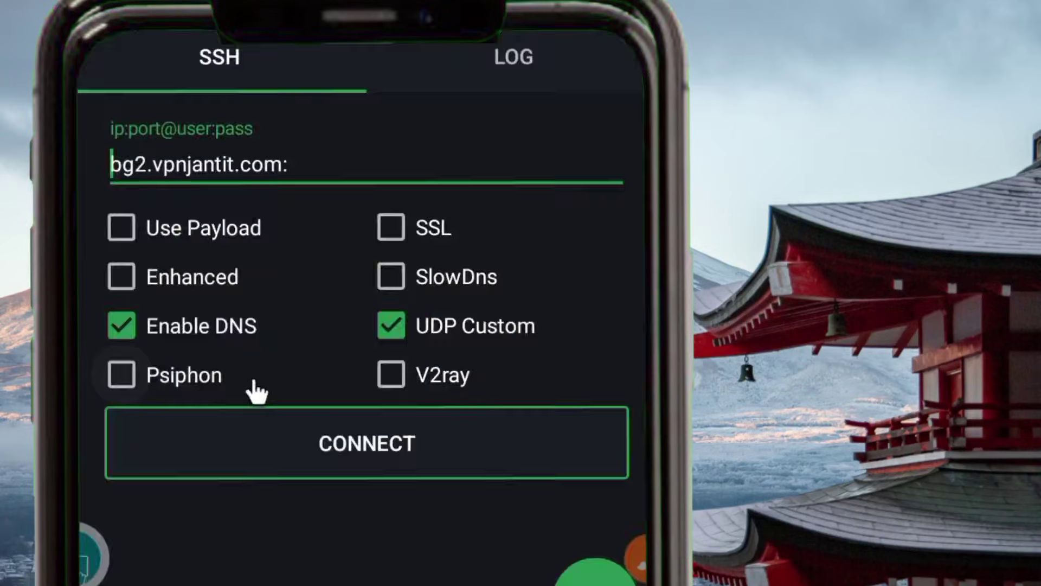
{"action": "left_click", "coordinate": [319, 164]}
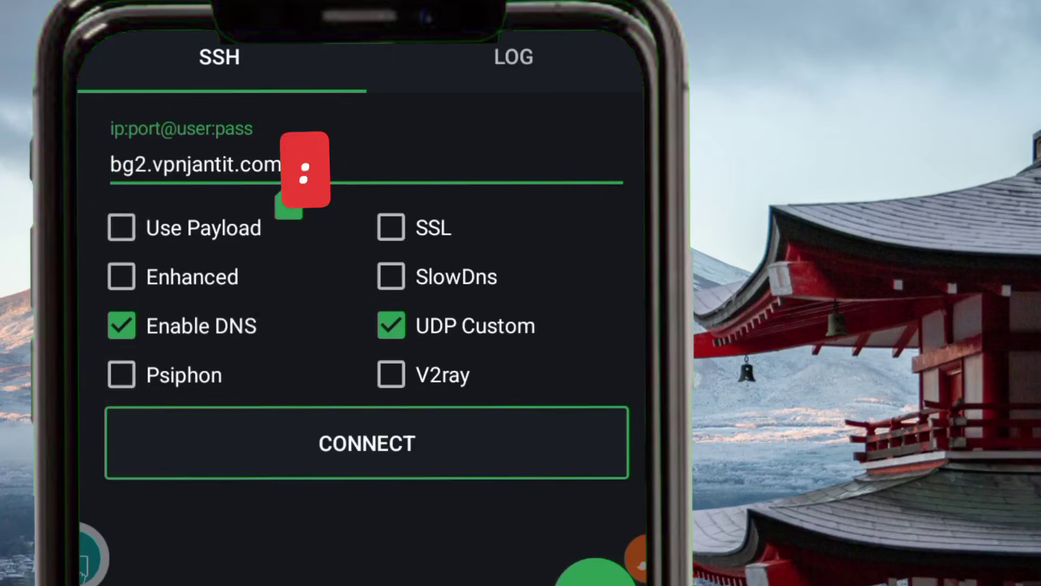
{"action": "type", "text": "1"}
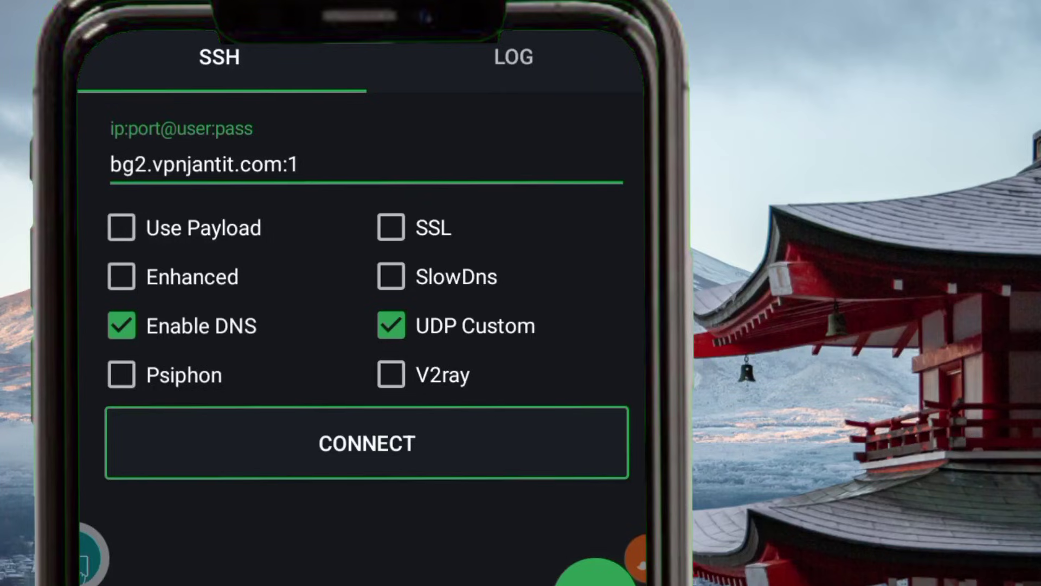
{"action": "type", "text": "-65535"}
{"action": "left_click", "coordinate": [178, 90]}
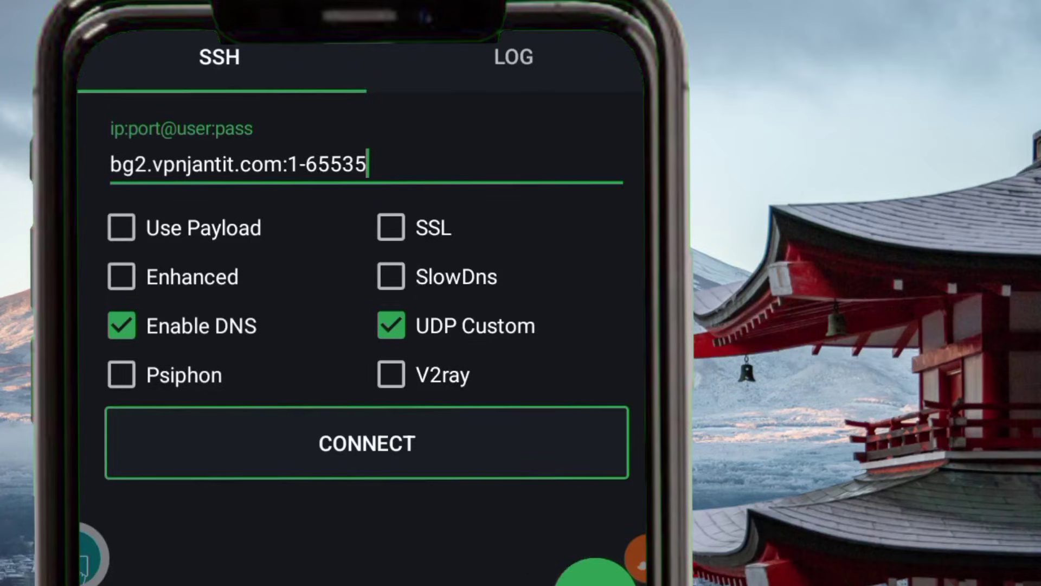
Append @ and the SSH username copied from the Free SSH Tunnel Bulgaria 2 account details after the port range.
{"action": "type", "text": "@"}
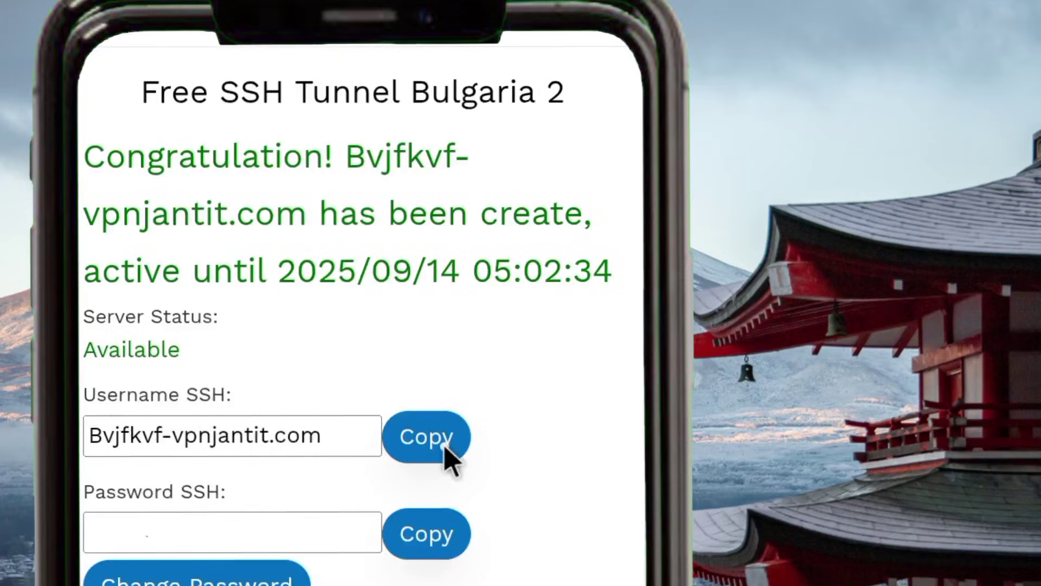
{"action": "left_click", "coordinate": [432, 458]}
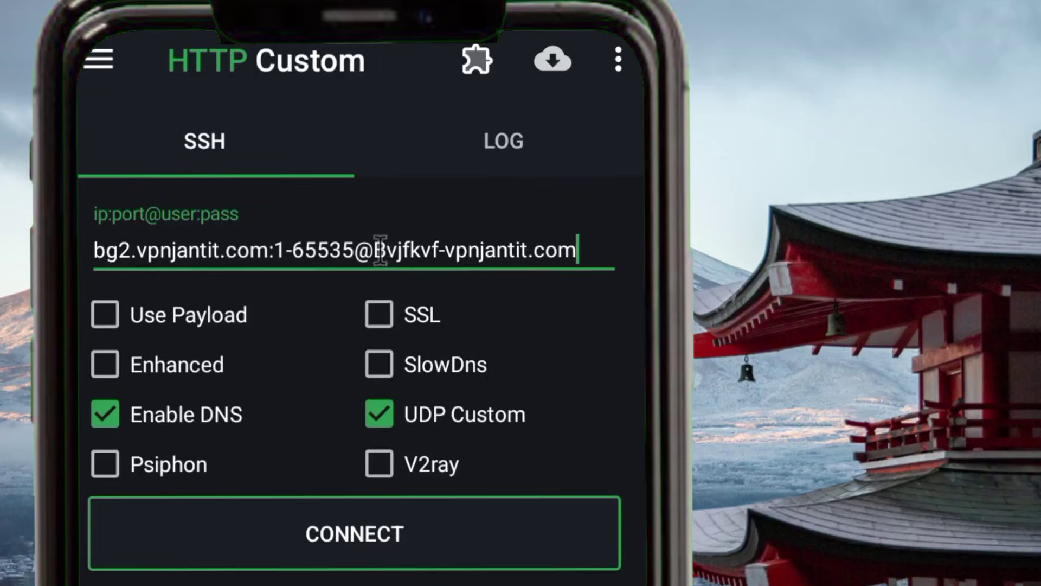
{"action": "left_click_drag", "start_coordinate": [380, 250], "coordinate": [576, 255]}
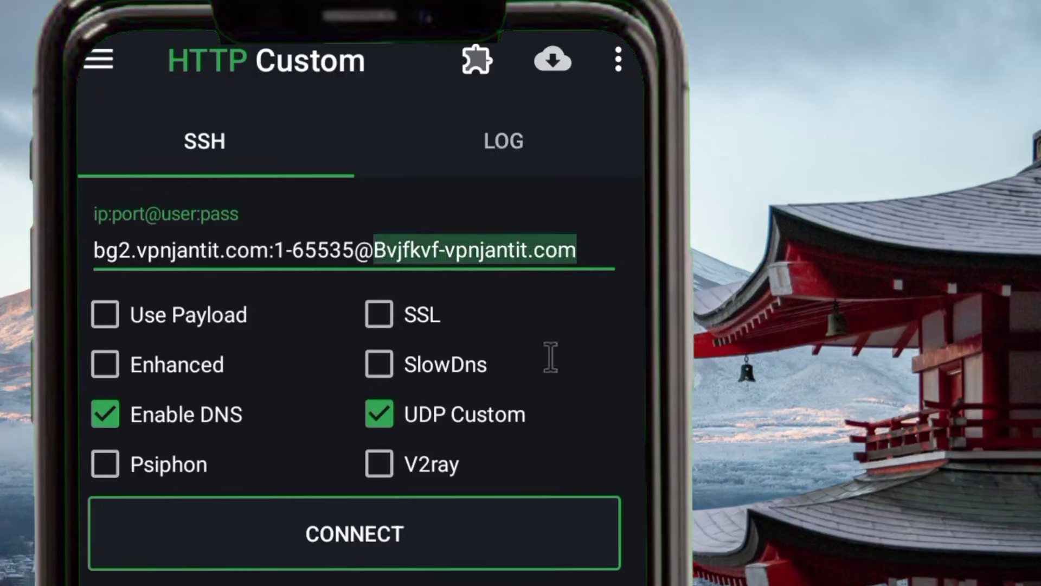
{"action": "key", "text": "BackSpace"}
{"action": "key", "text": "ctrl+v"}
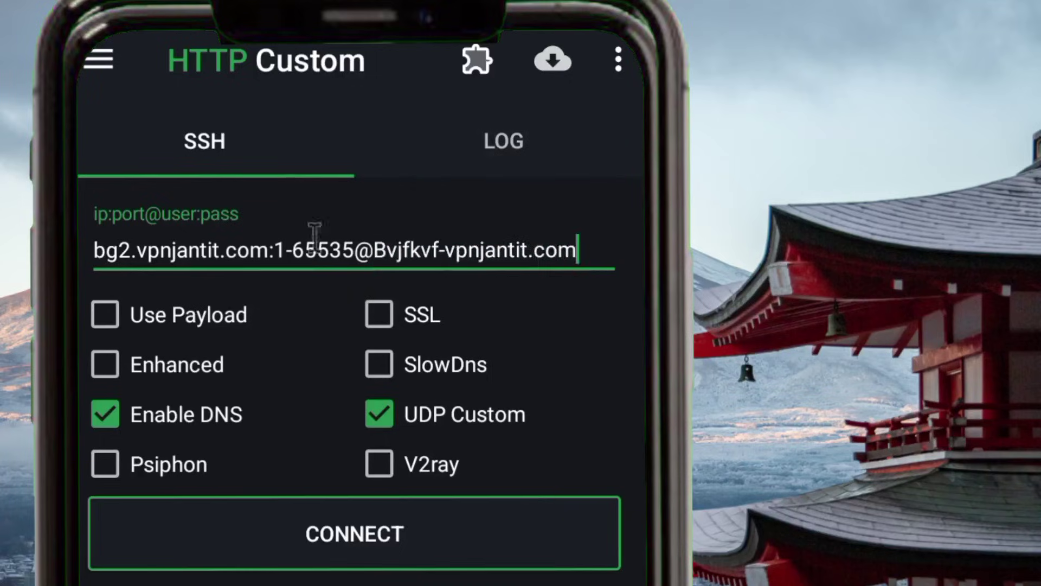
Append a colon and the SSH account password after the username in the ip:port@user:pass field.
{"action": "left_click", "coordinate": [590, 247]}
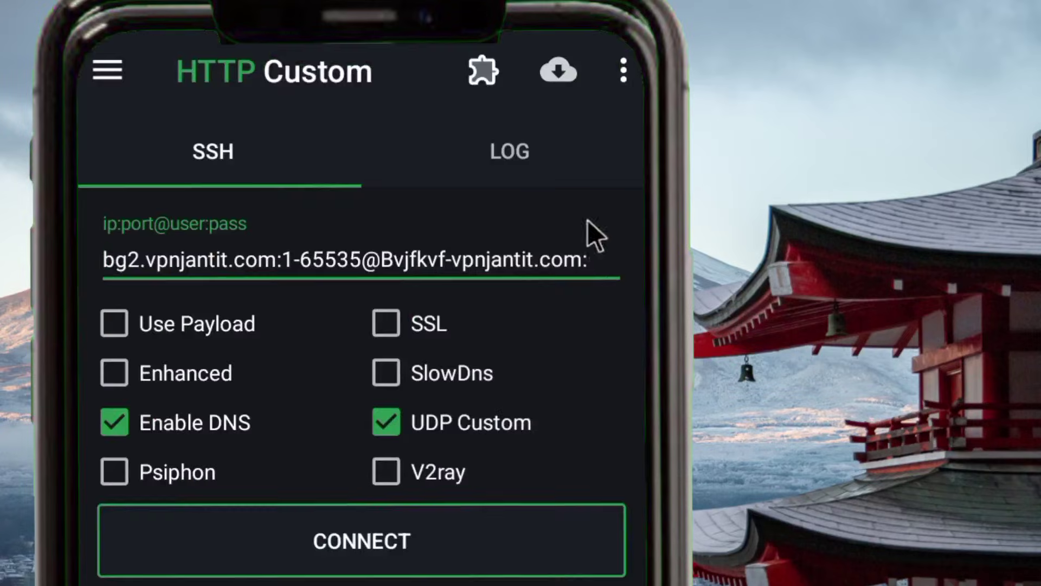
{"action": "left_click", "coordinate": [591, 259]}
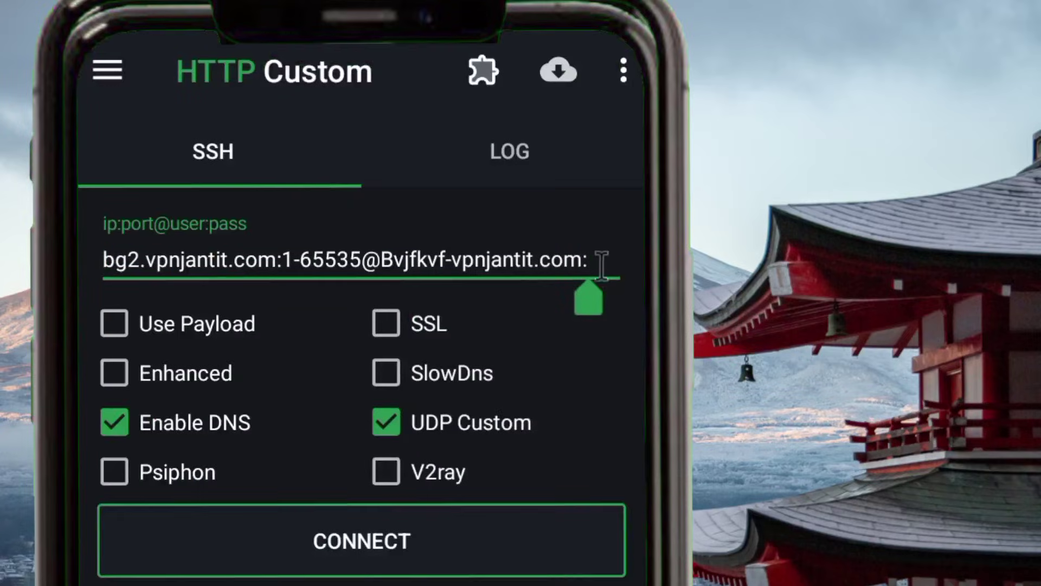
{"action": "left_click_drag", "start_coordinate": [588, 303], "coordinate": [591, 298]}
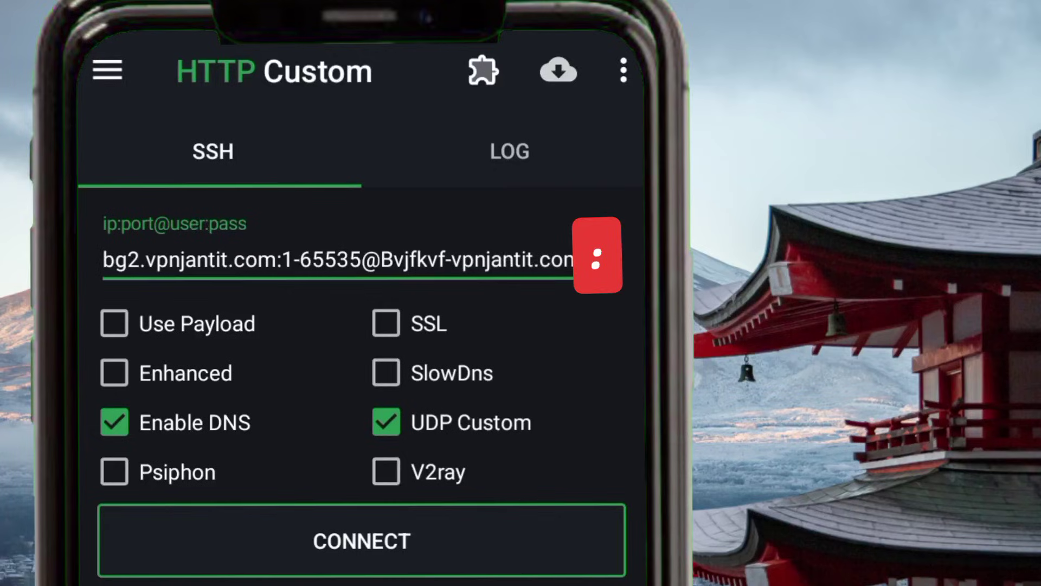
{"action": "left_click", "coordinate": [602, 262]}
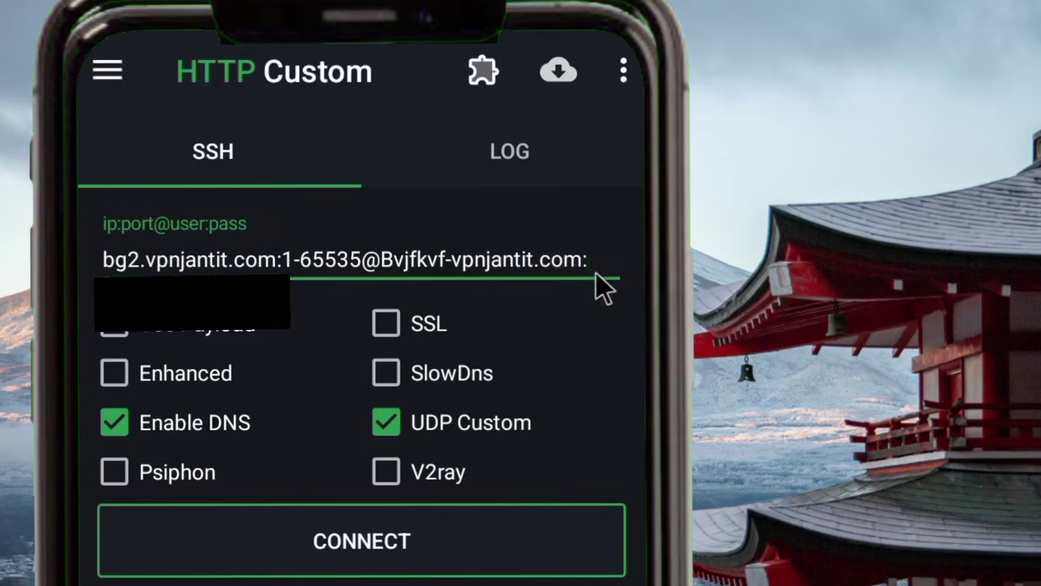
{"action": "key", "text": "ctrl+v"}
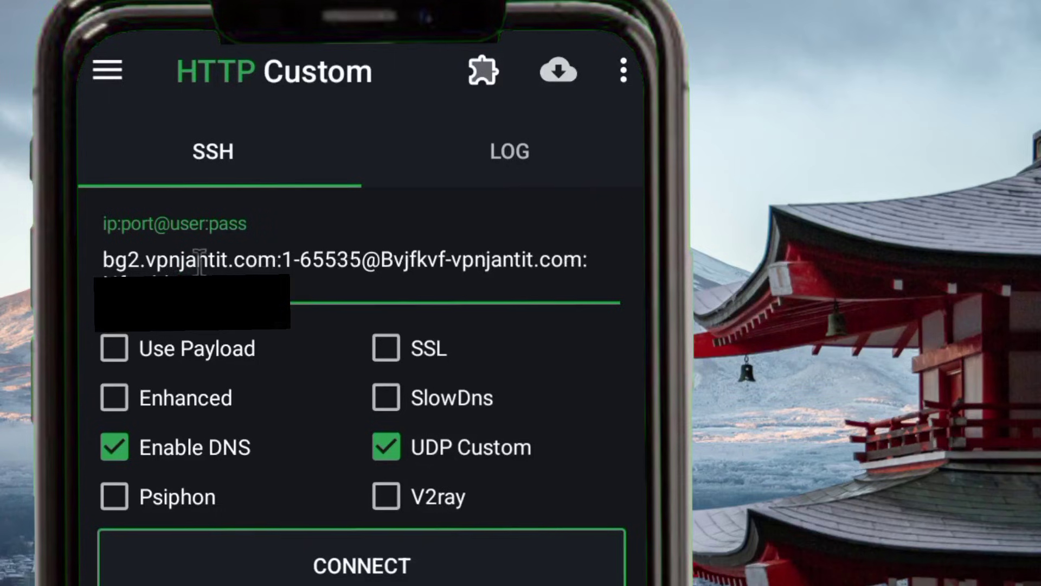
Keep UDP Custom enabled and start the VPN connection with the entered SSH details.
{"action": "left_click", "coordinate": [384, 452]}
{"action": "left_click", "coordinate": [382, 453]}
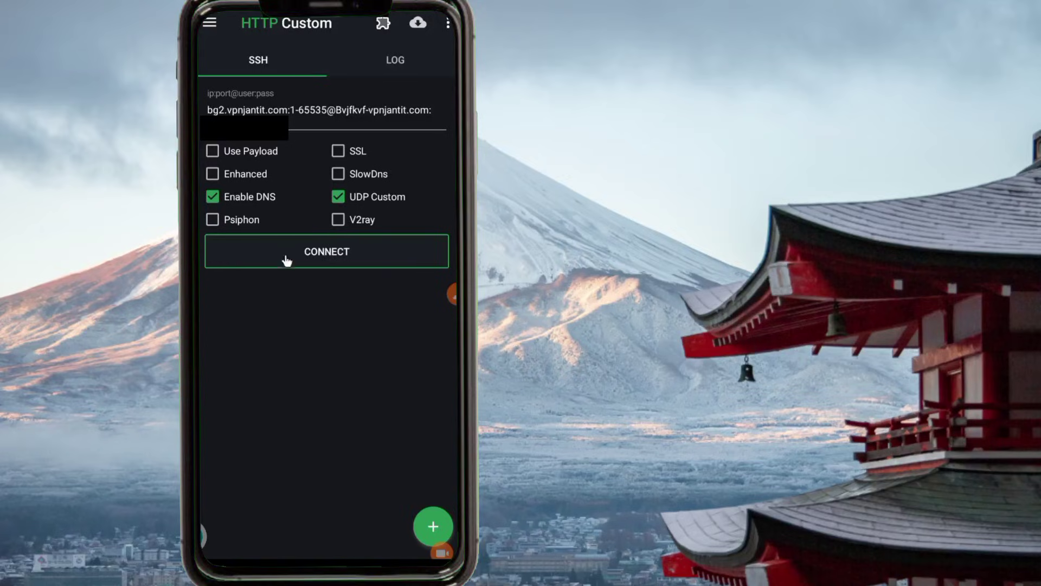
{"action": "left_click", "coordinate": [339, 263]}
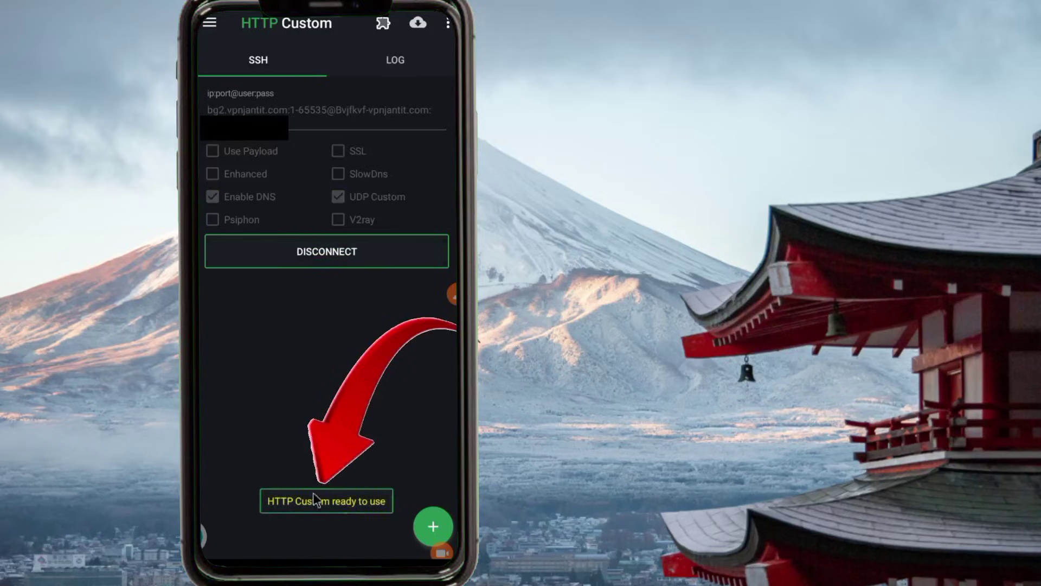
Review the connection log, return to the SSH settings and disconnect the VPN.
{"action": "left_click", "coordinate": [395, 59]}
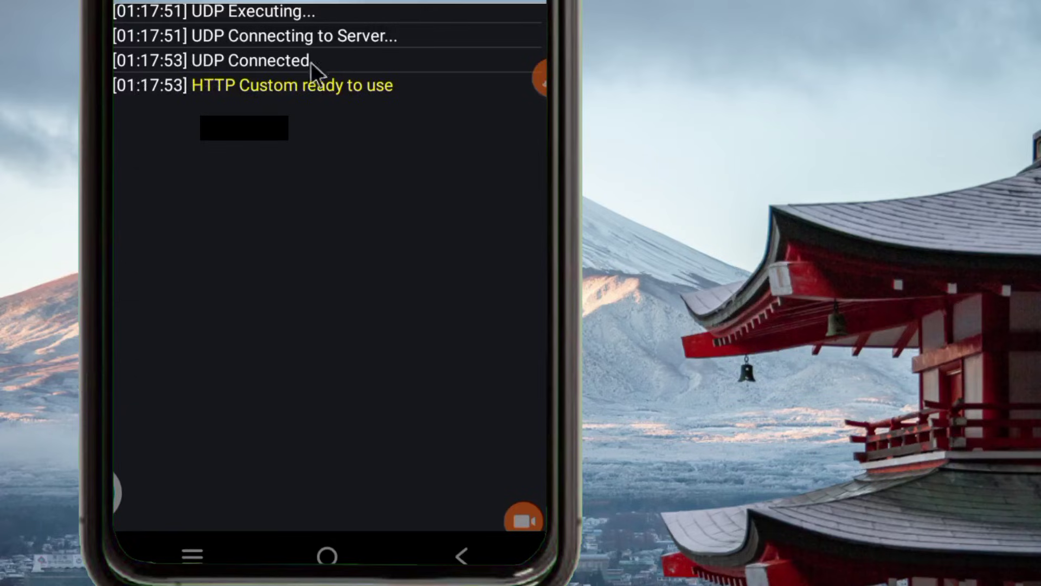
{"action": "left_click", "coordinate": [209, 0]}
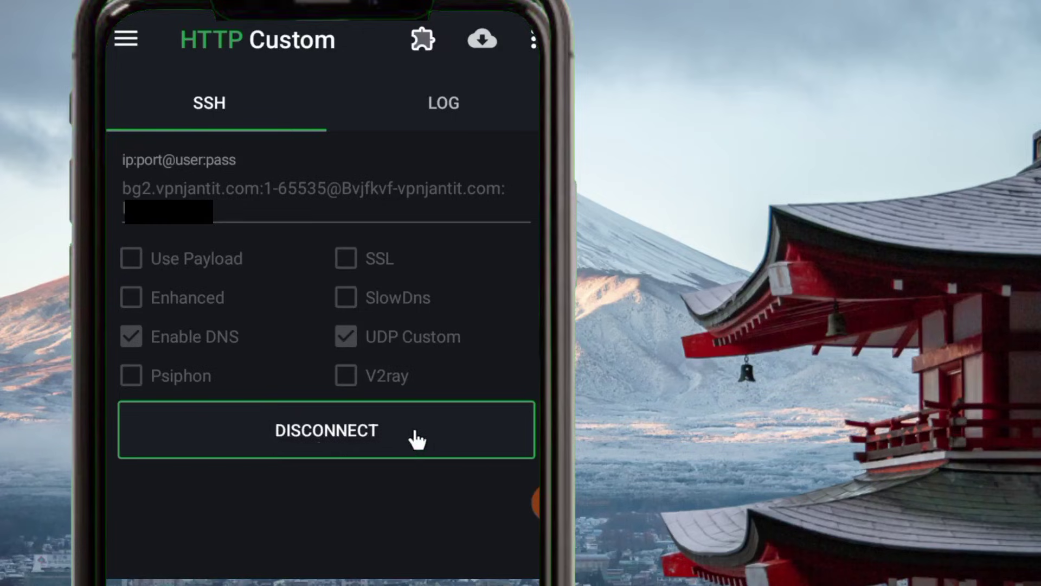
{"action": "left_click", "coordinate": [437, 441]}
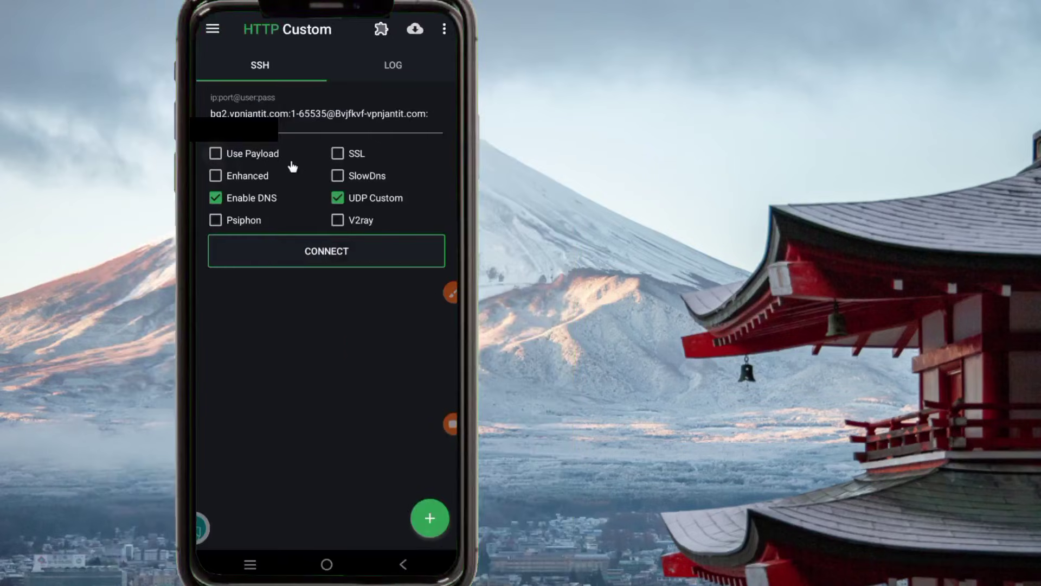
Start saving the current configuration to a file and name it "http custom config".
{"action": "left_click", "coordinate": [426, 519]}
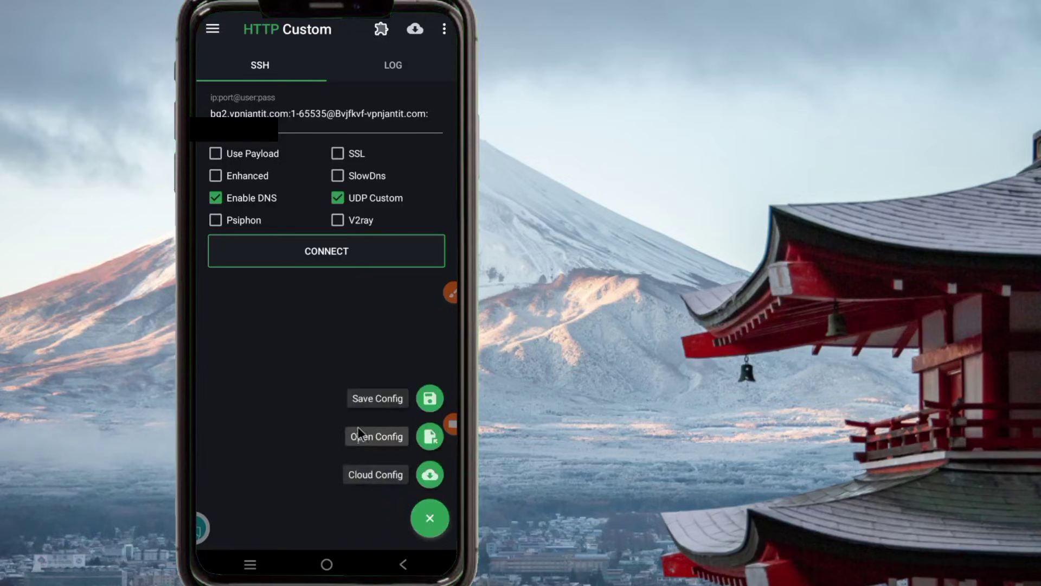
{"action": "left_click", "coordinate": [362, 400]}
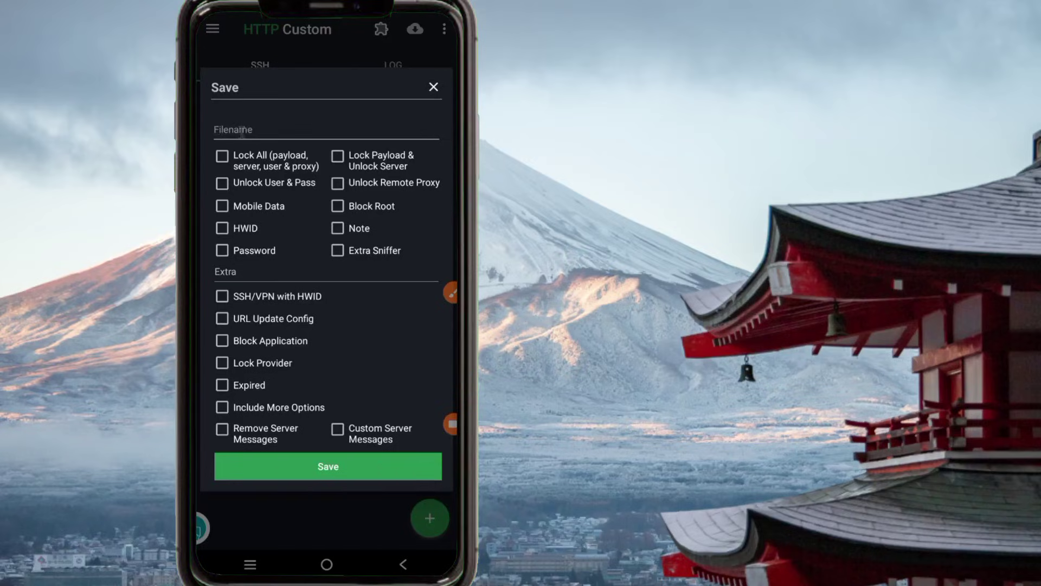
{"action": "left_click", "coordinate": [232, 130]}
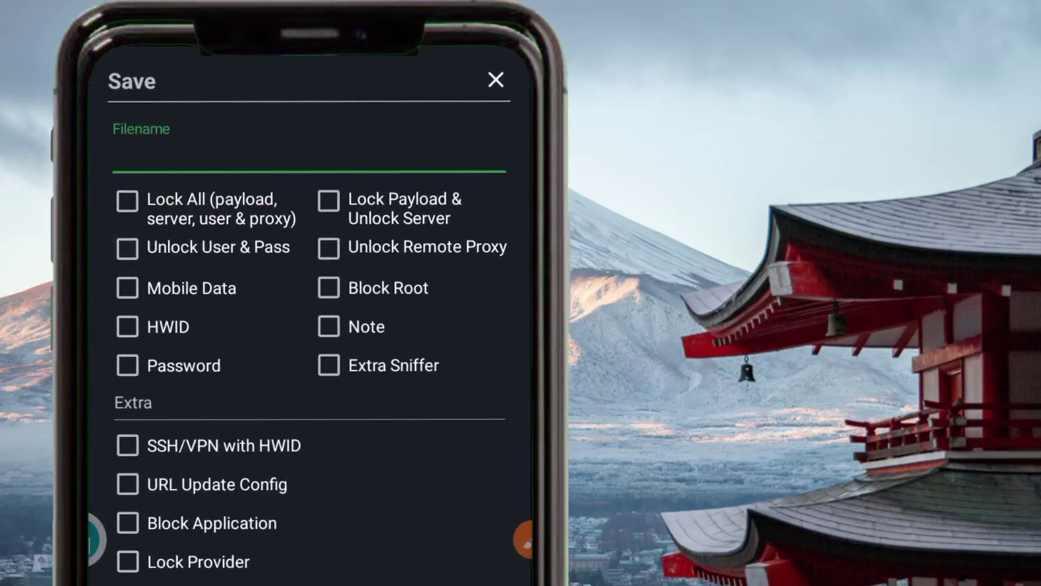
{"action": "type", "text": "http custom con"}
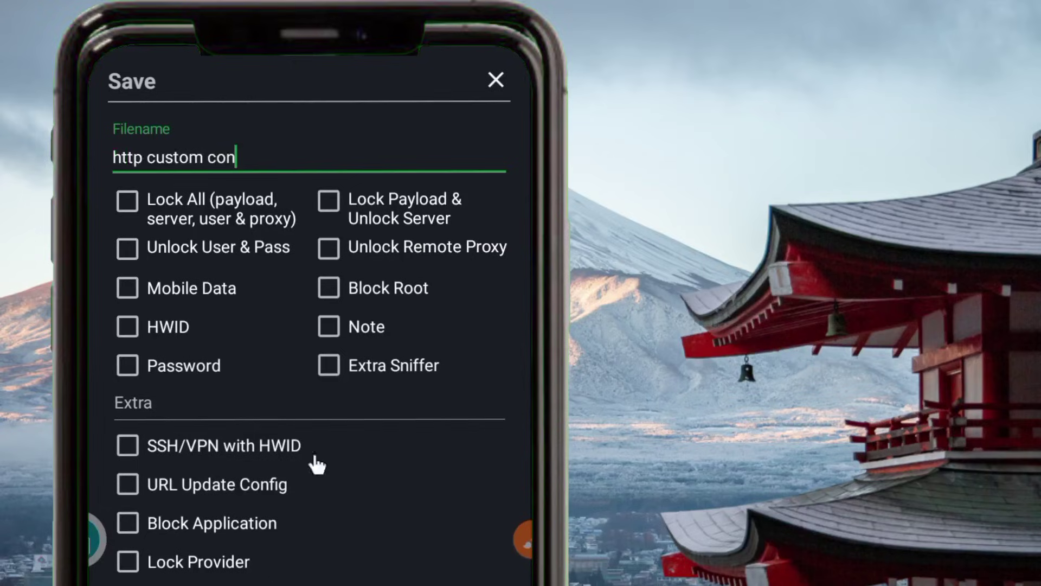
{"action": "type", "text": "fig"}
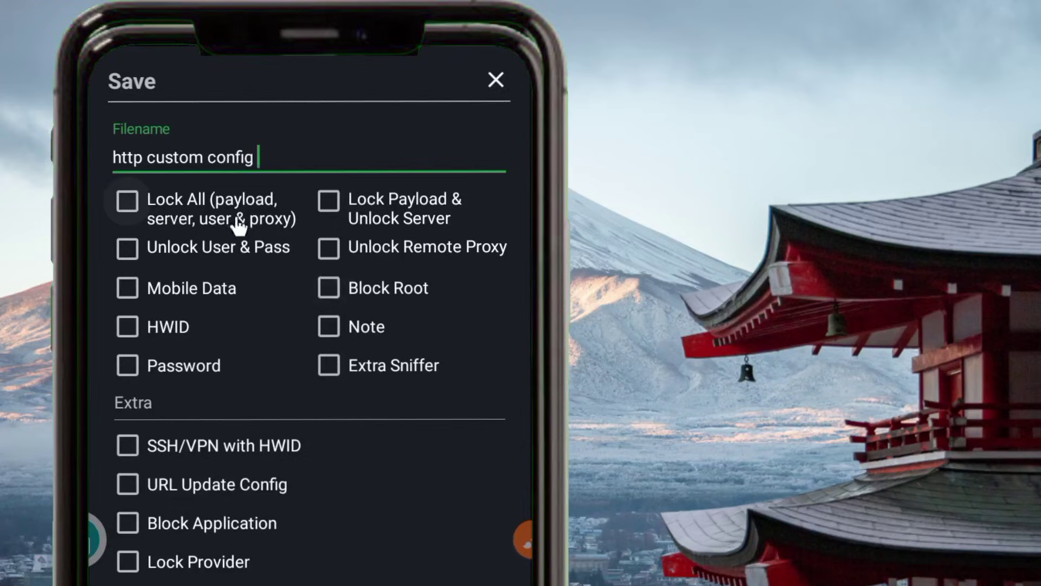
Enable Lock All and Extra Sniffer for the saved config and set its expiry date to 10 September 2025.
{"action": "left_click", "coordinate": [128, 201]}
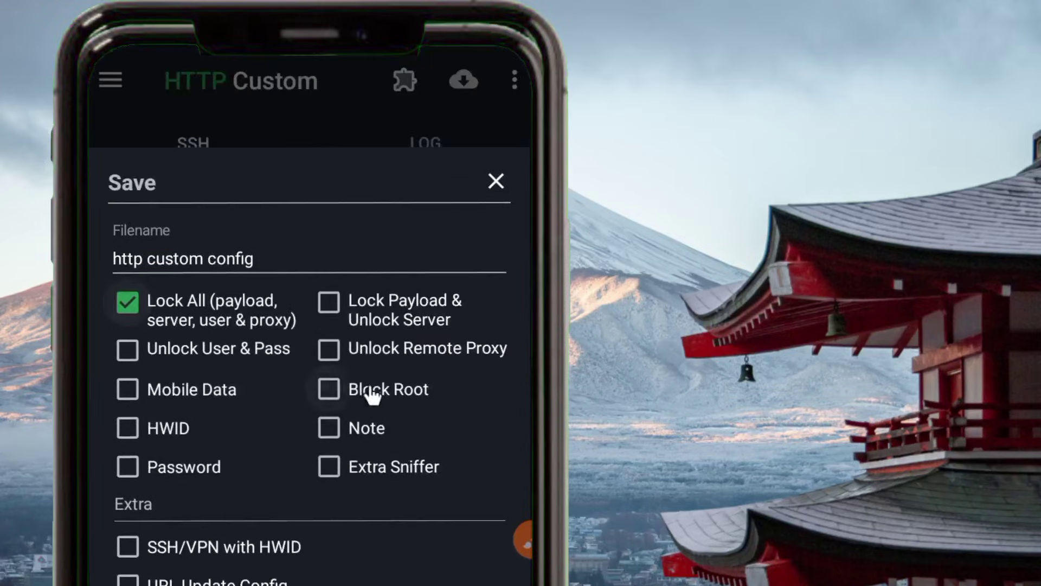
{"action": "left_click", "coordinate": [330, 467]}
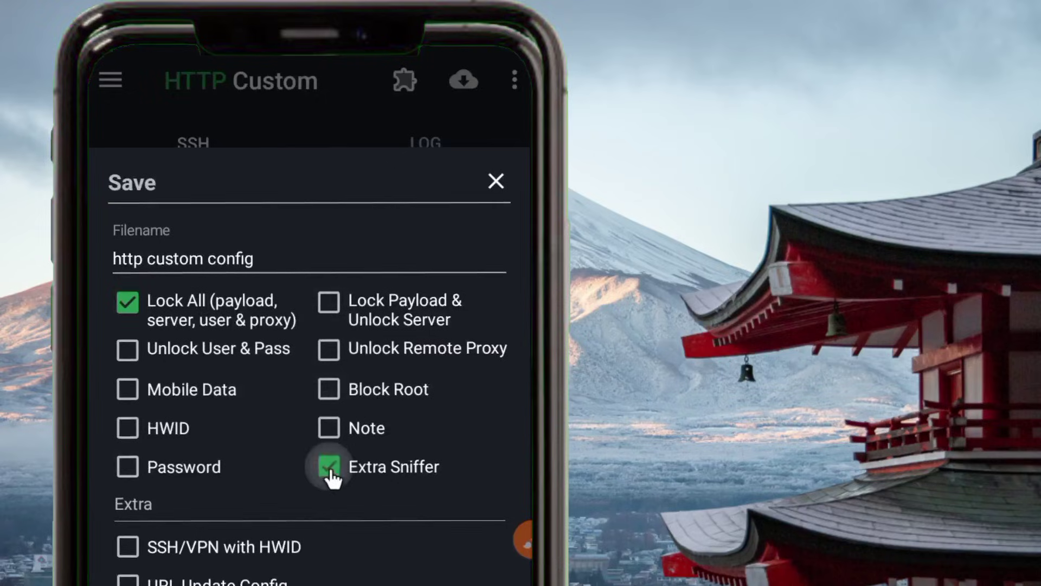
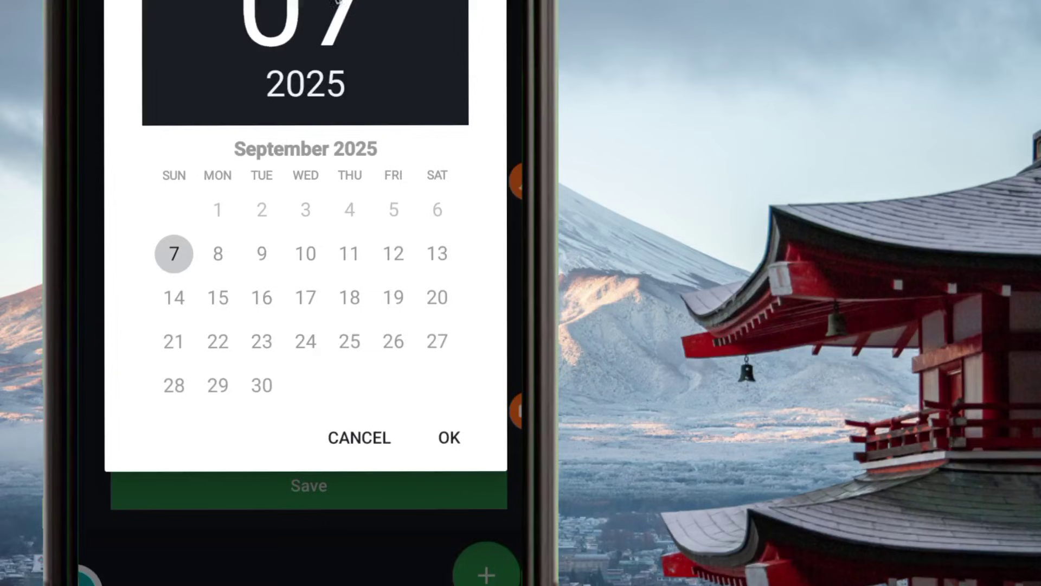
{"action": "left_click", "coordinate": [304, 253]}
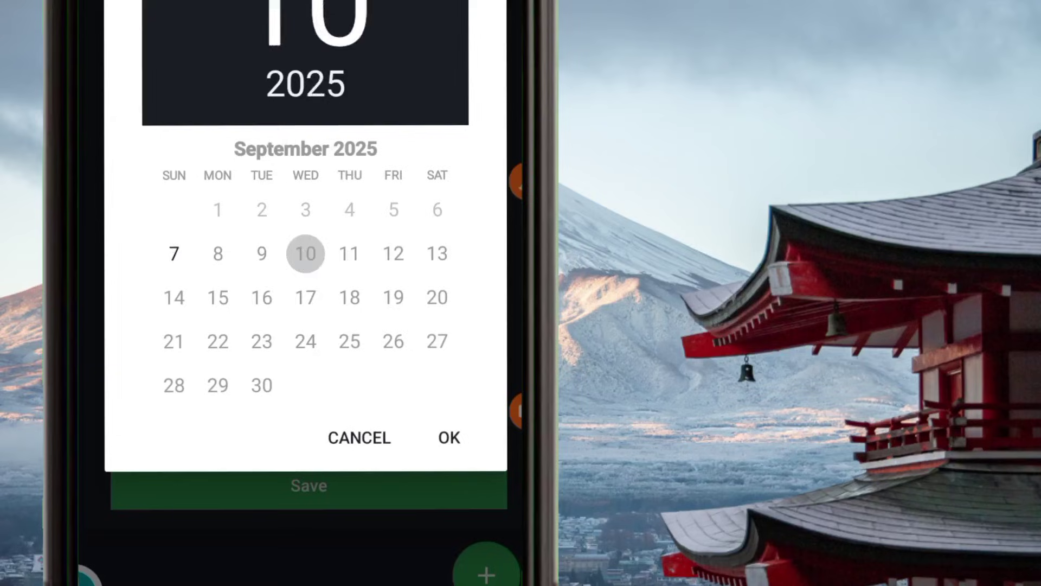
{"action": "left_click", "coordinate": [449, 437]}
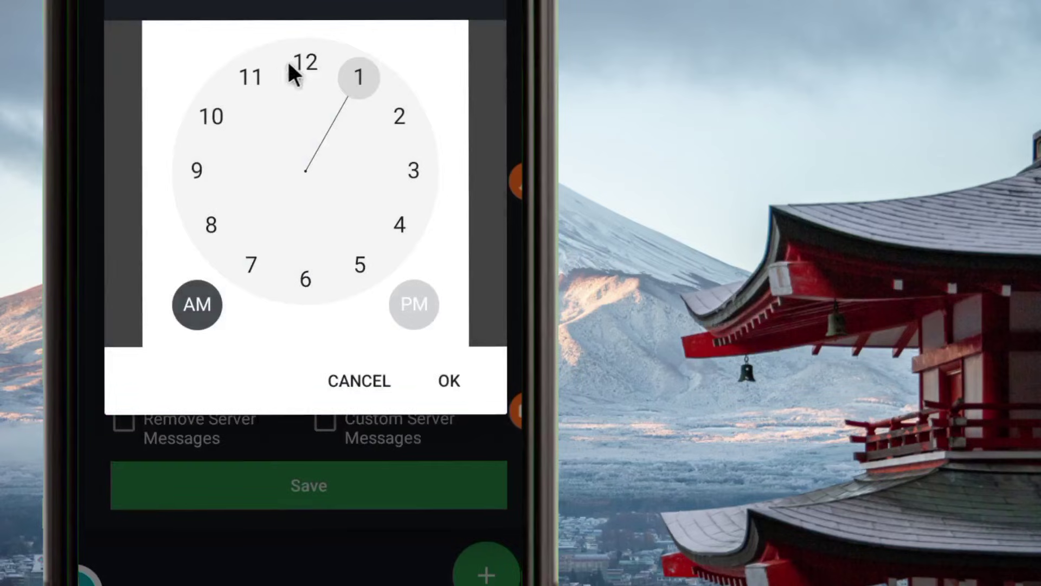
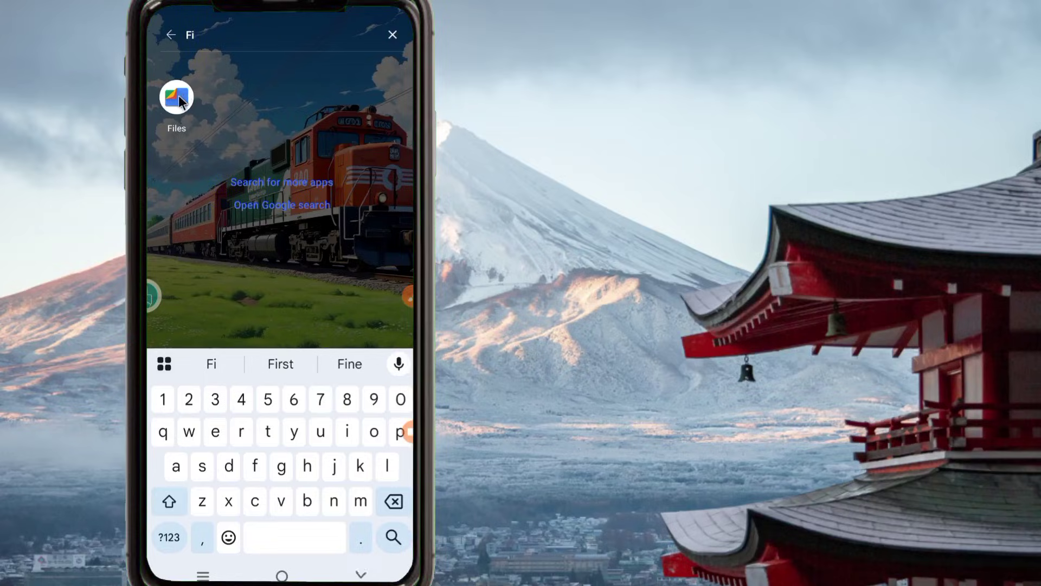
Switch to the Files app and open the Download > HTTP Custom folder in internal storage.
{"action": "left_click", "coordinate": [179, 98]}
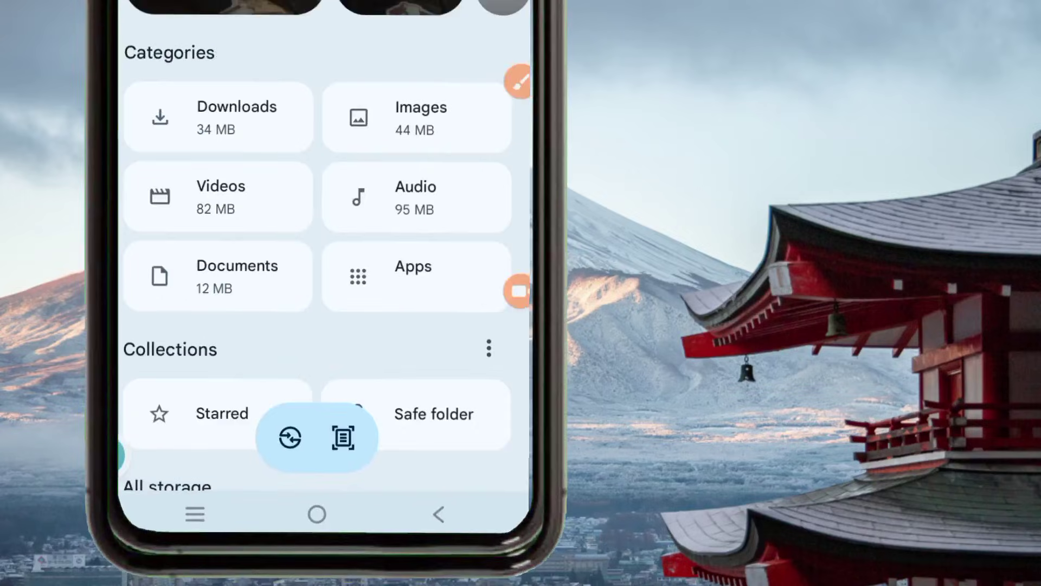
{"action": "scroll", "coordinate": [407, 281], "scroll_direction": "down", "scroll_amount": 3}
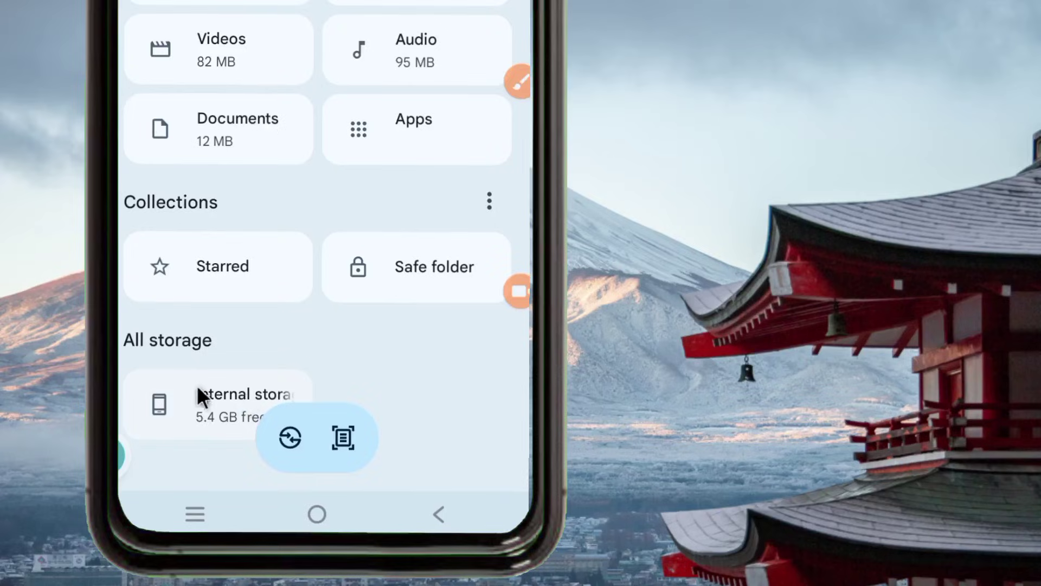
{"action": "left_click", "coordinate": [223, 403]}
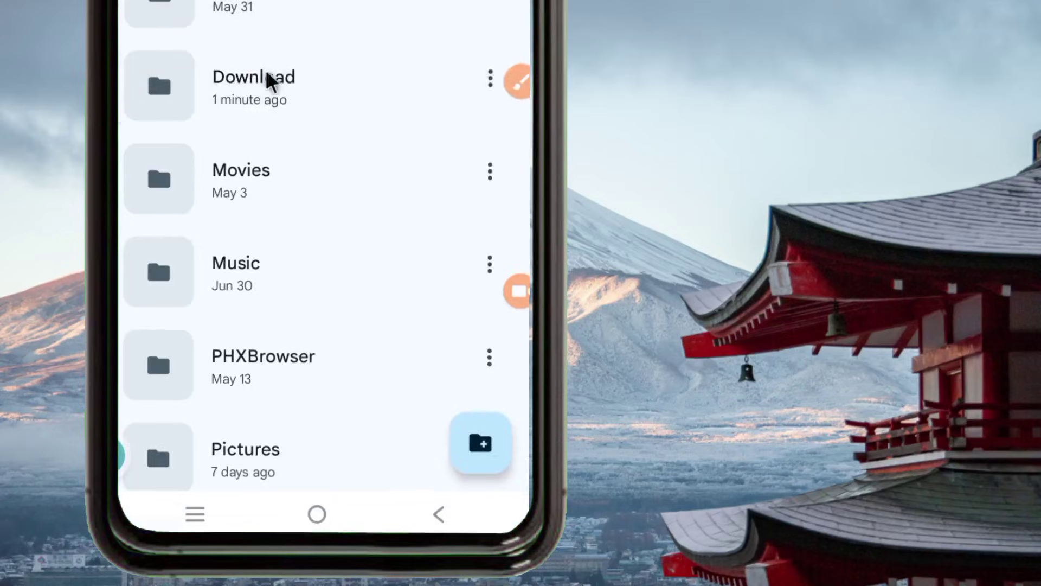
{"action": "scroll", "coordinate": [277, 107], "scroll_direction": "up", "scroll_amount": 3}
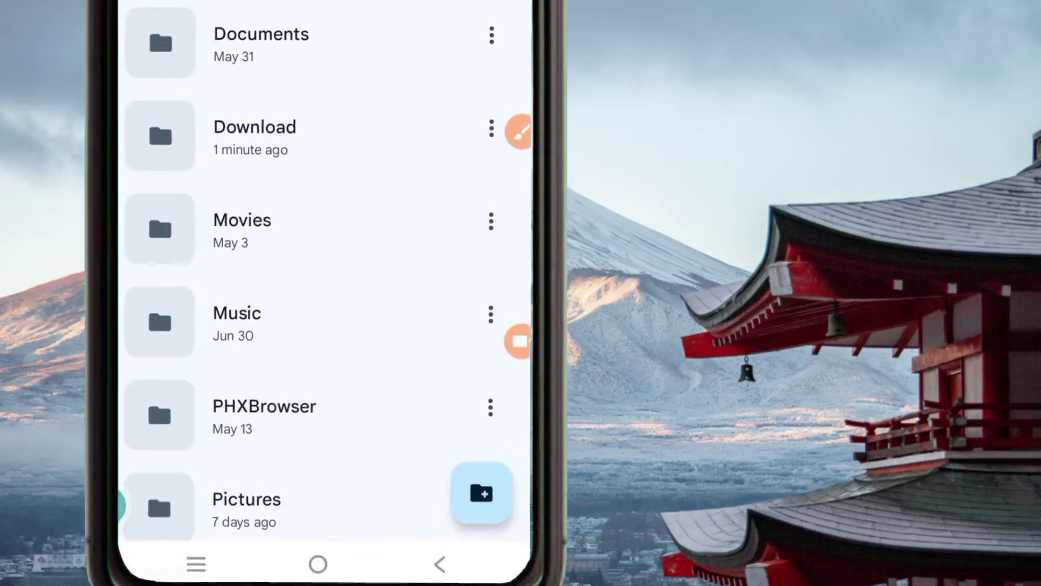
{"action": "left_click_drag", "start_coordinate": [190, 218], "coordinate": [341, 361]}
{"action": "left_click", "coordinate": [341, 362]}
{"action": "scroll", "coordinate": [213, 269], "scroll_direction": "up", "scroll_amount": 2}
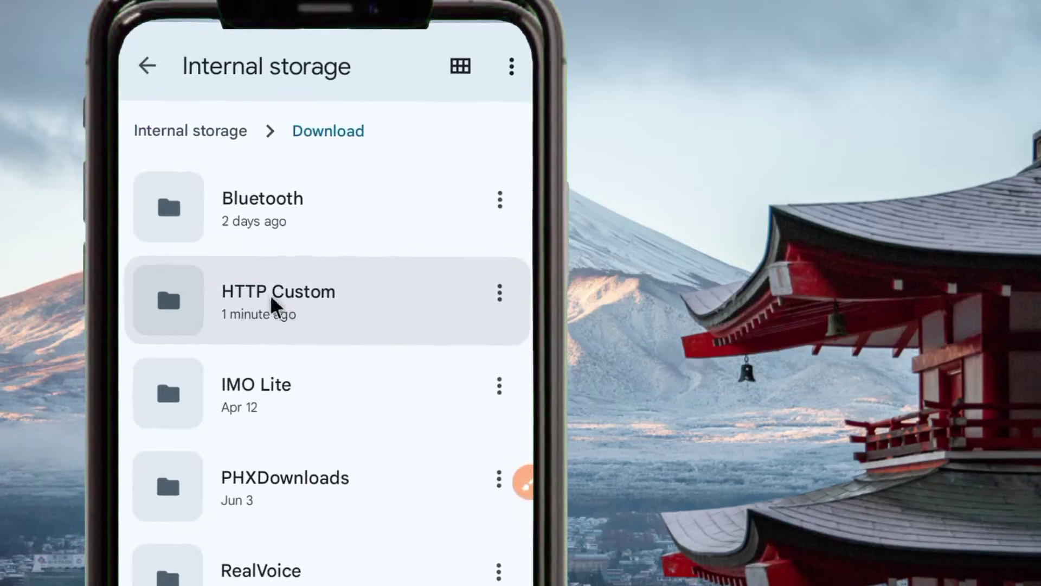
{"action": "left_click", "coordinate": [361, 304]}
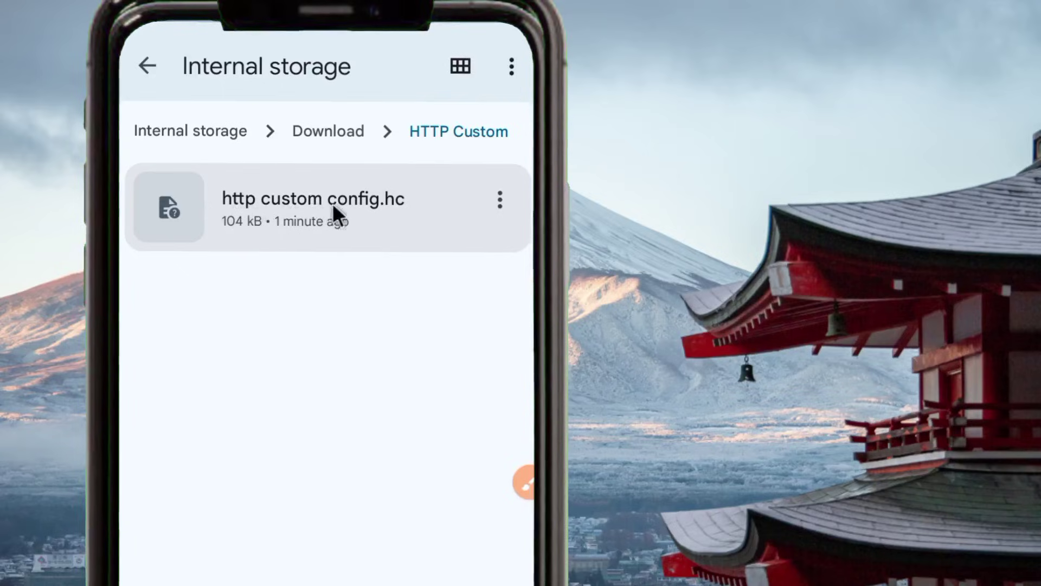
View the sharing and open-with options for http custom config.hc, closing them without choosing an app.
{"action": "left_click", "coordinate": [500, 201]}
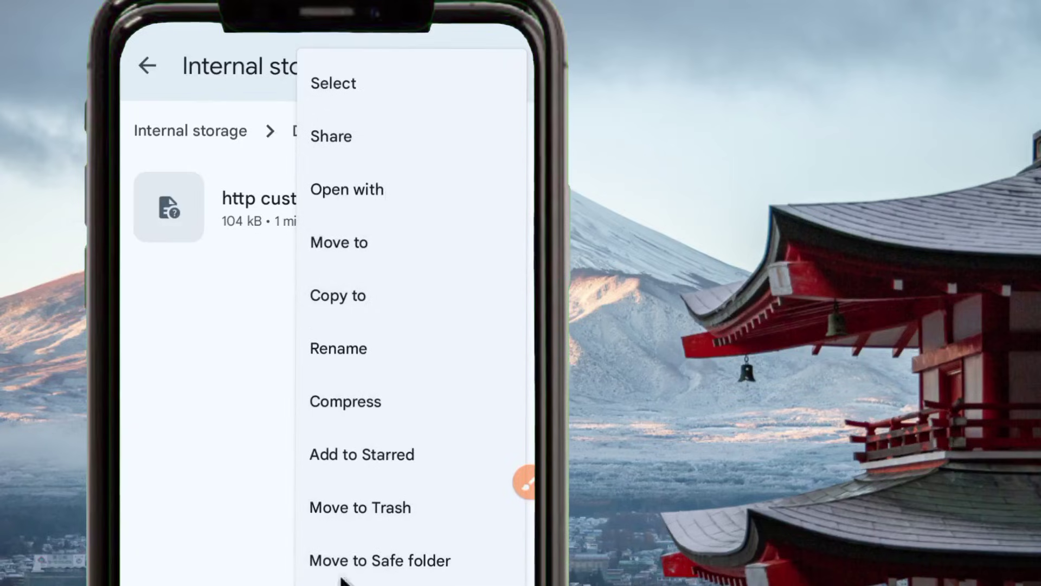
{"action": "left_click", "coordinate": [418, 143]}
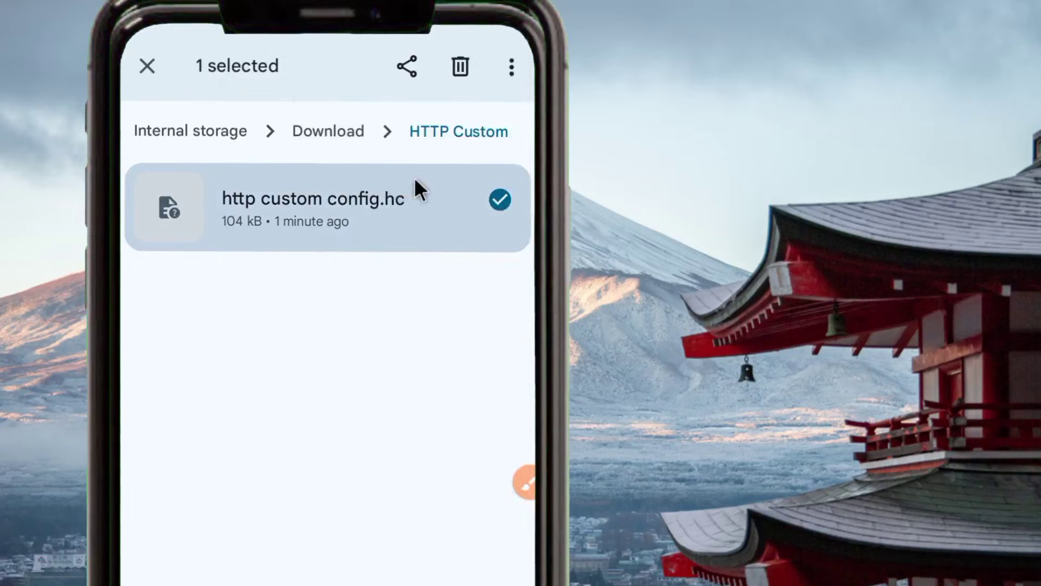
{"action": "left_click", "coordinate": [407, 67]}
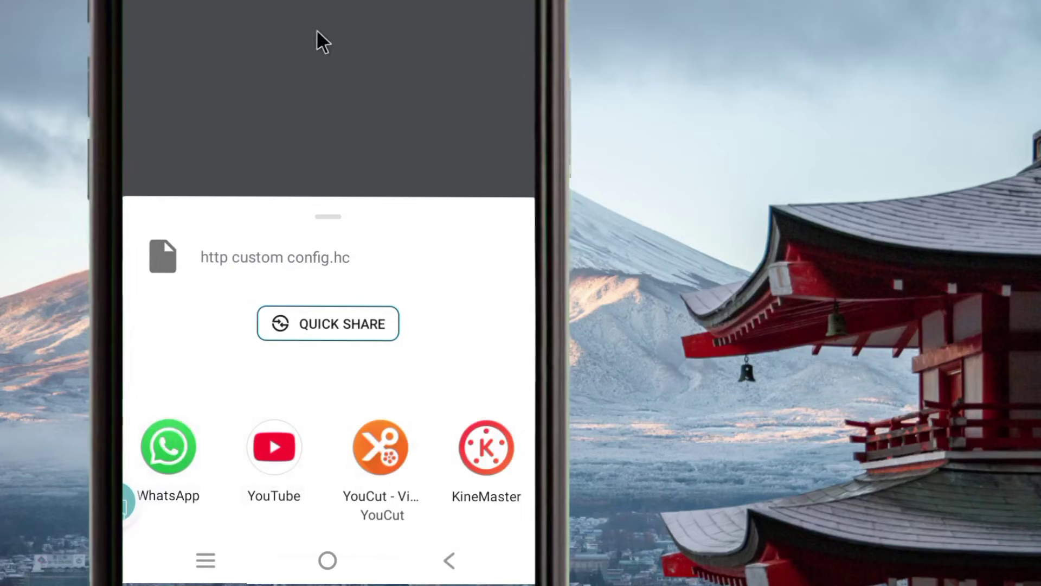
{"action": "left_click", "coordinate": [318, 36]}
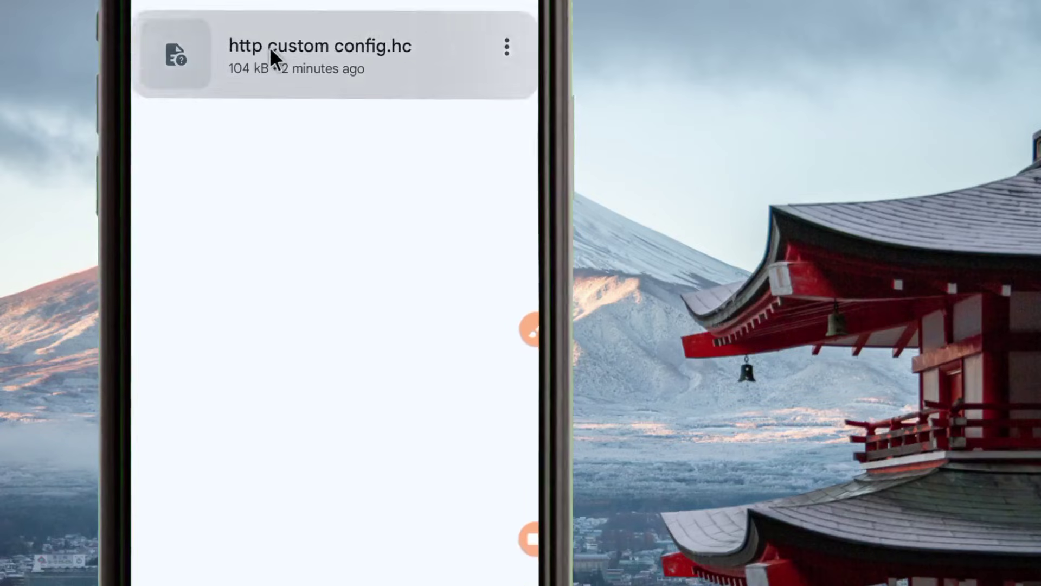
{"action": "left_click", "coordinate": [269, 47]}
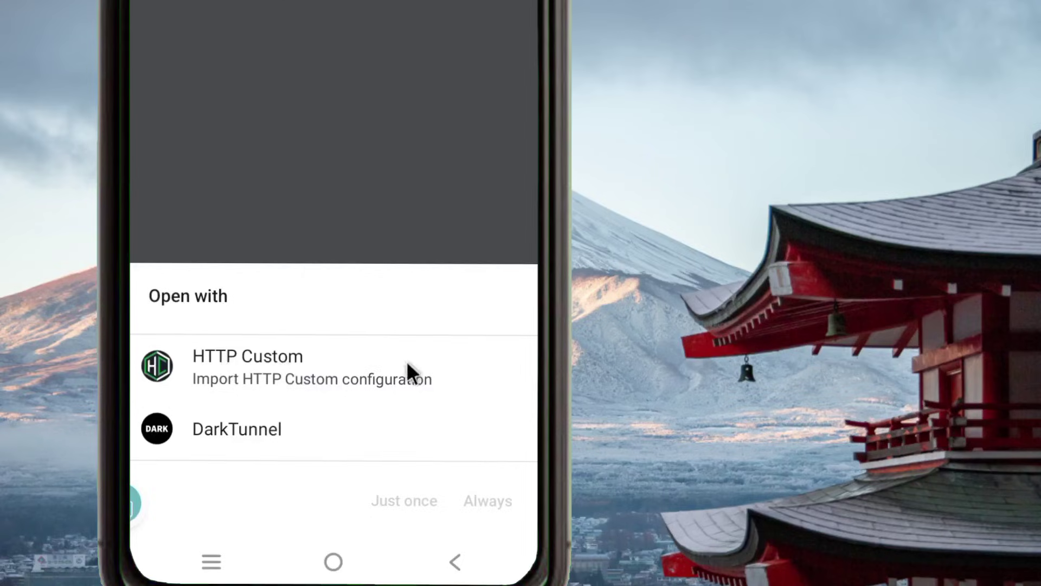
{"action": "left_click", "coordinate": [219, 128]}
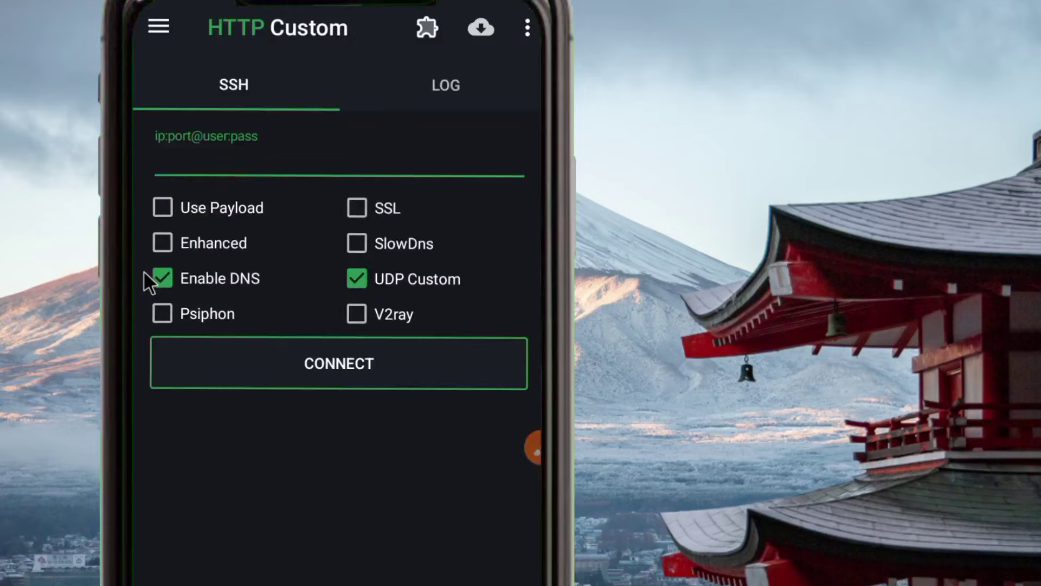
Return to HTTP Custom, start opening a saved config and browse to the V2217 device storage.
{"action": "left_click", "coordinate": [226, 95]}
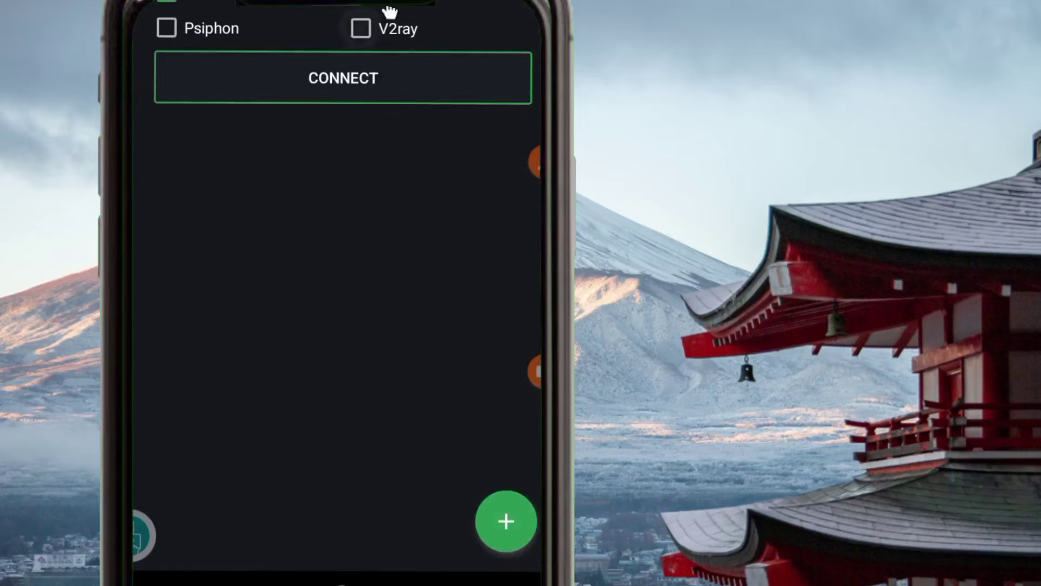
{"action": "left_click", "coordinate": [495, 521]}
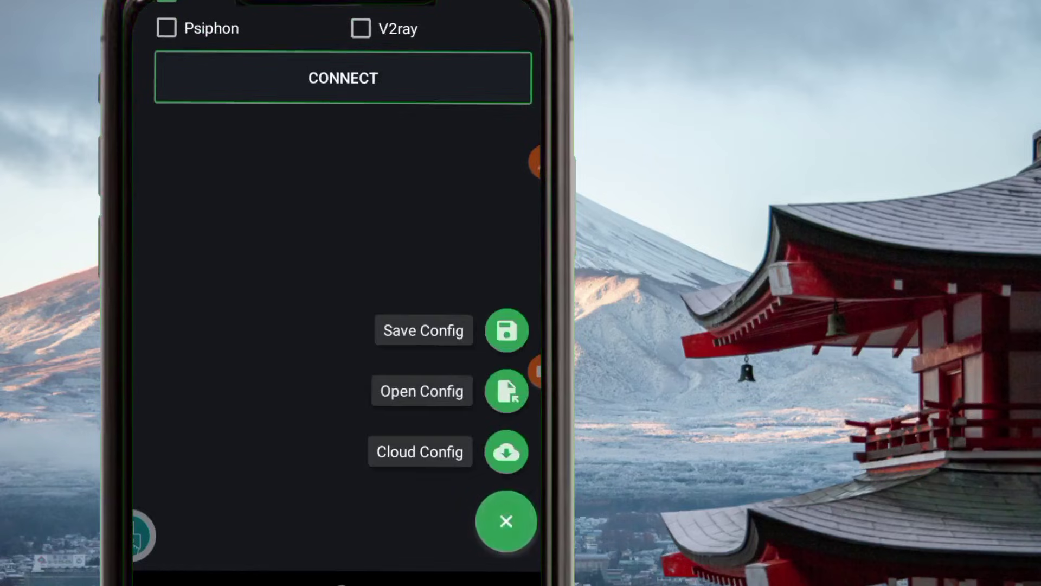
{"action": "left_click", "coordinate": [428, 386]}
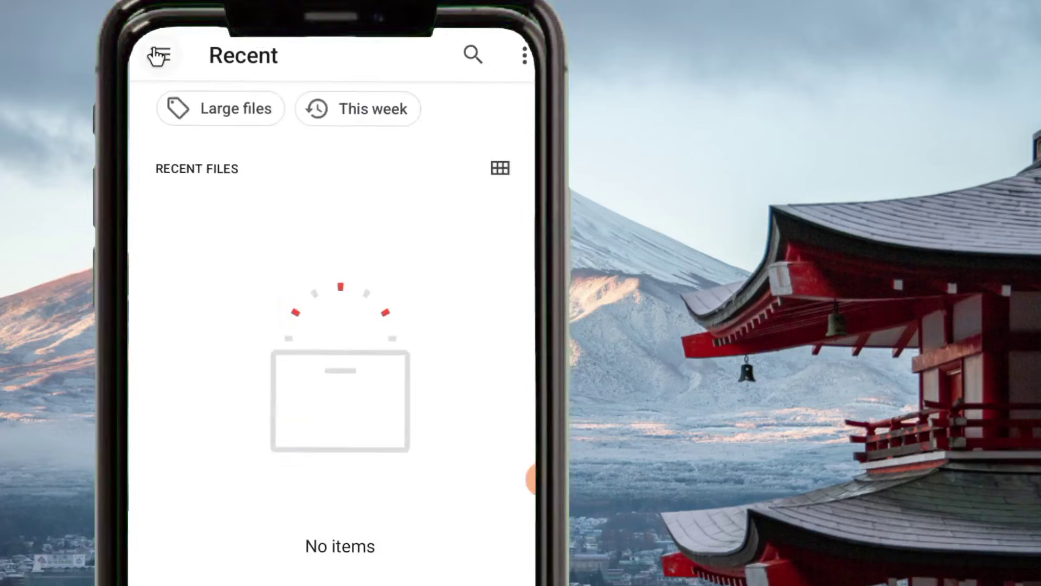
{"action": "left_click", "coordinate": [159, 55]}
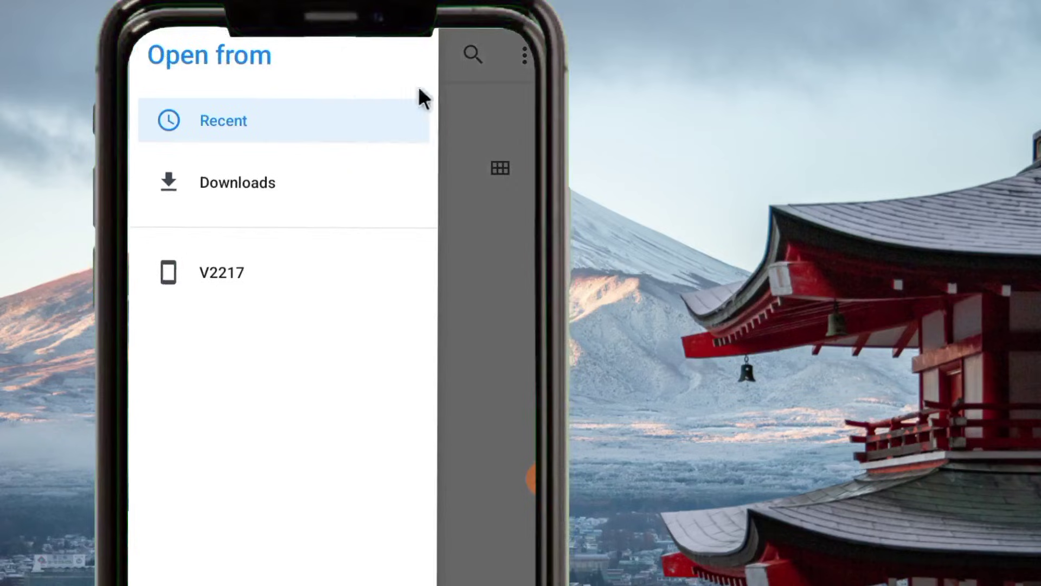
{"action": "left_click", "coordinate": [523, 128]}
{"action": "left_click", "coordinate": [166, 71]}
{"action": "left_click", "coordinate": [205, 267]}
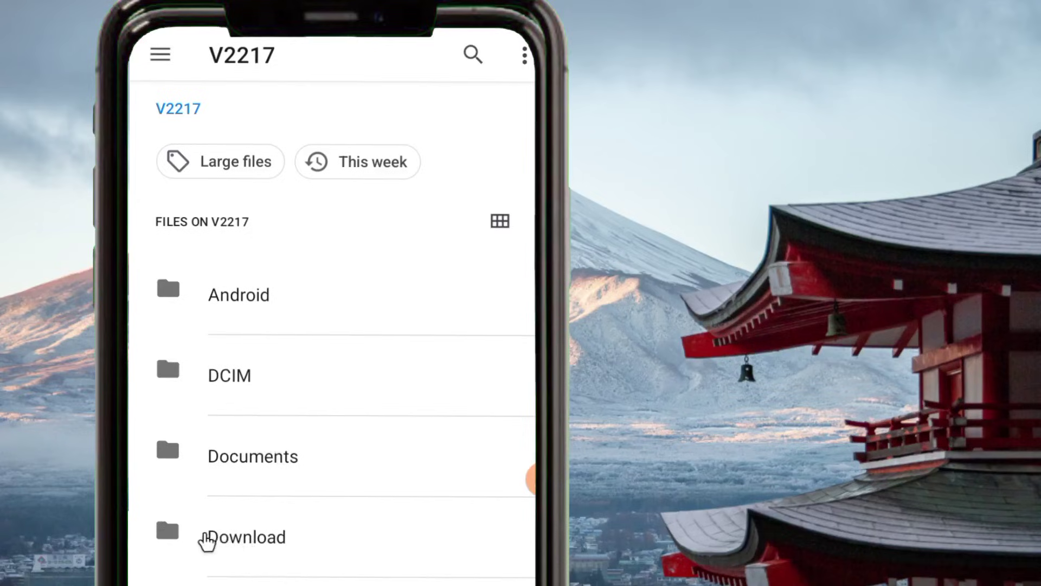
Import http custom config.hc from the Download > HTTP Custom folder.
{"action": "left_click", "coordinate": [254, 542]}
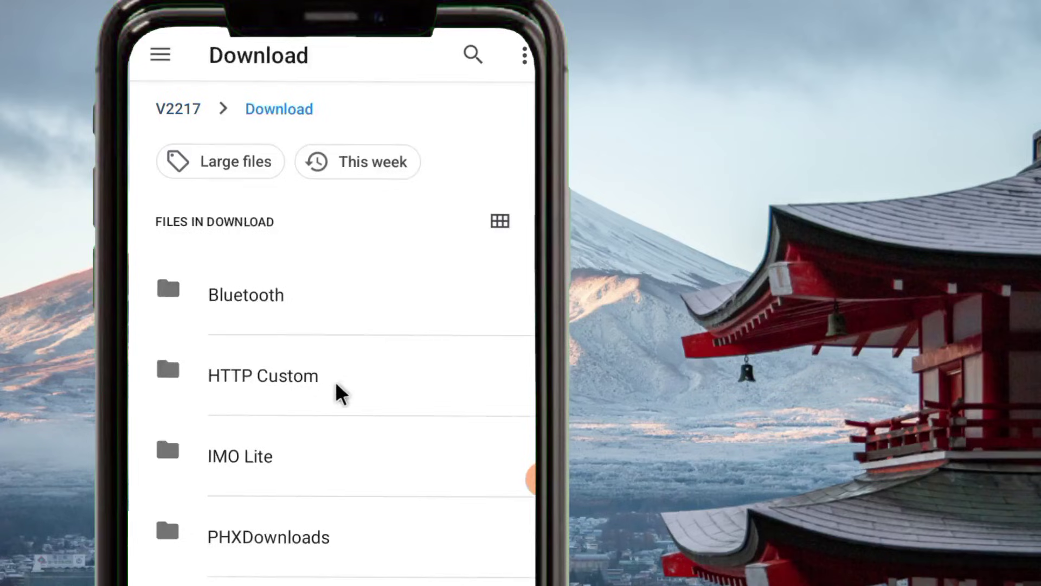
{"action": "left_click", "coordinate": [319, 388]}
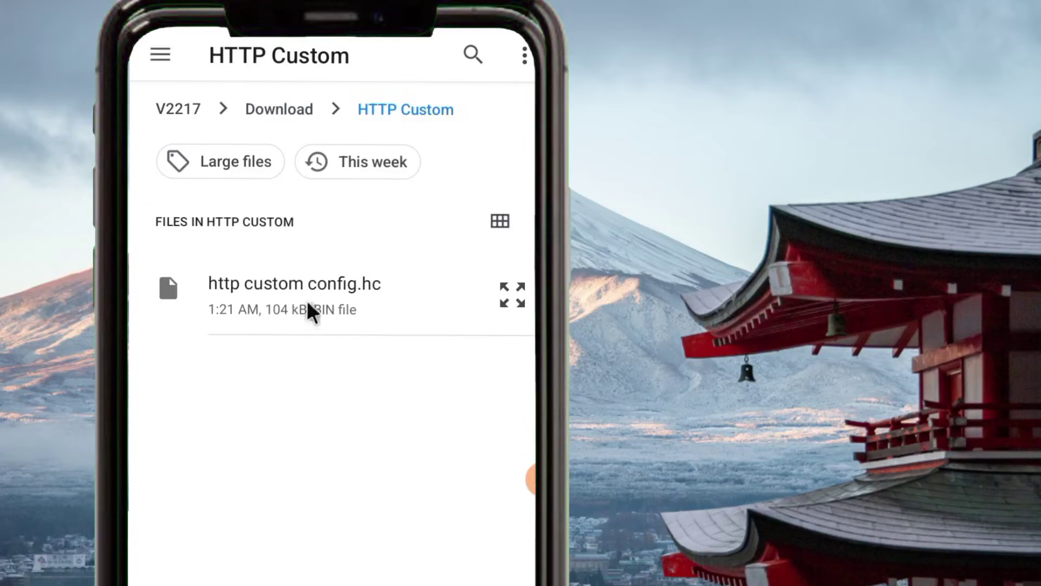
{"action": "left_click", "coordinate": [270, 304]}
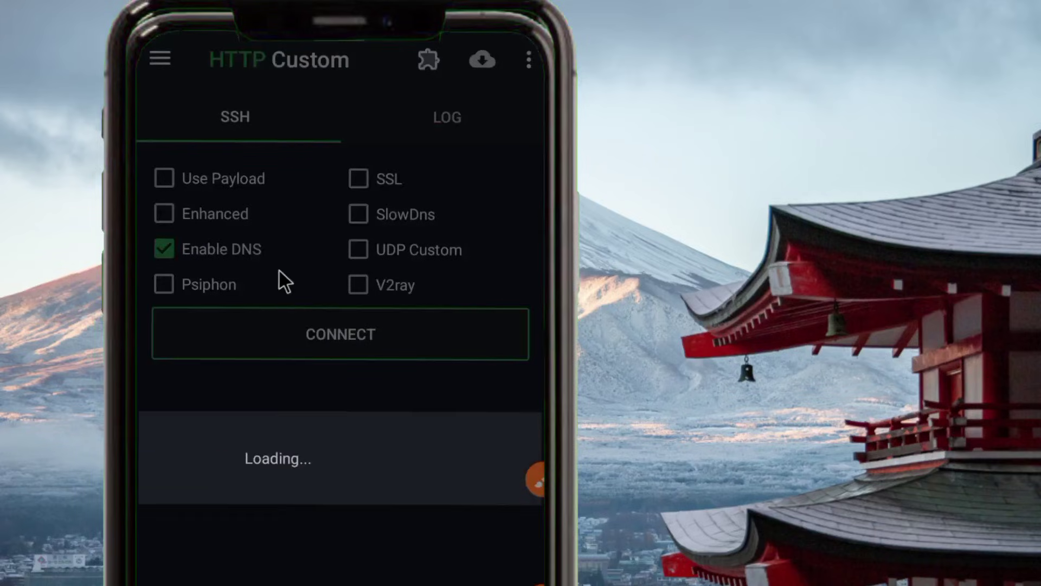
Keep UDP Custom enabled, connect the VPN with the imported config and open the connection log.
{"action": "left_click", "coordinate": [363, 253]}
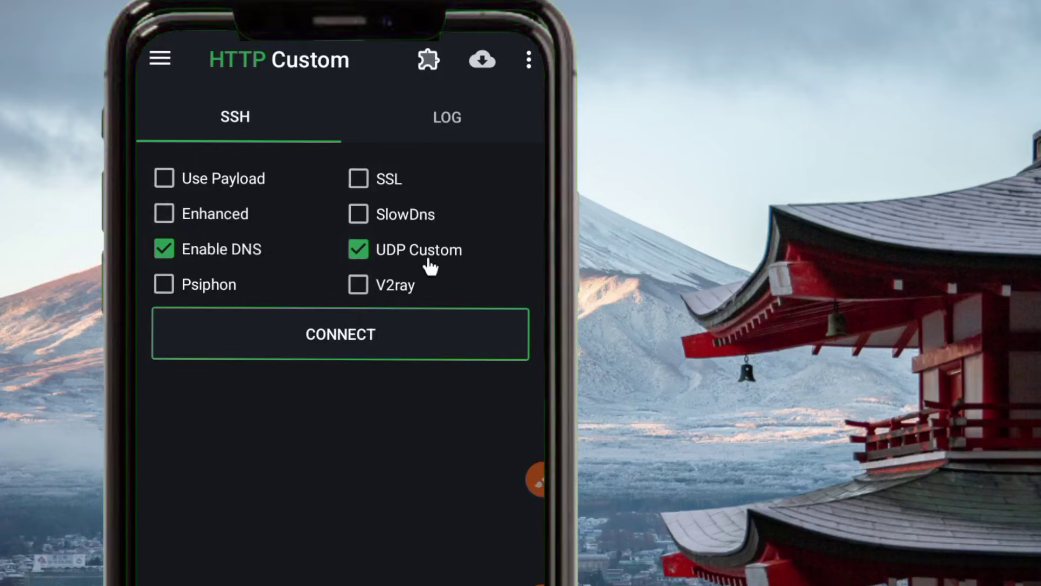
{"action": "left_click", "coordinate": [374, 259]}
{"action": "left_click", "coordinate": [357, 255]}
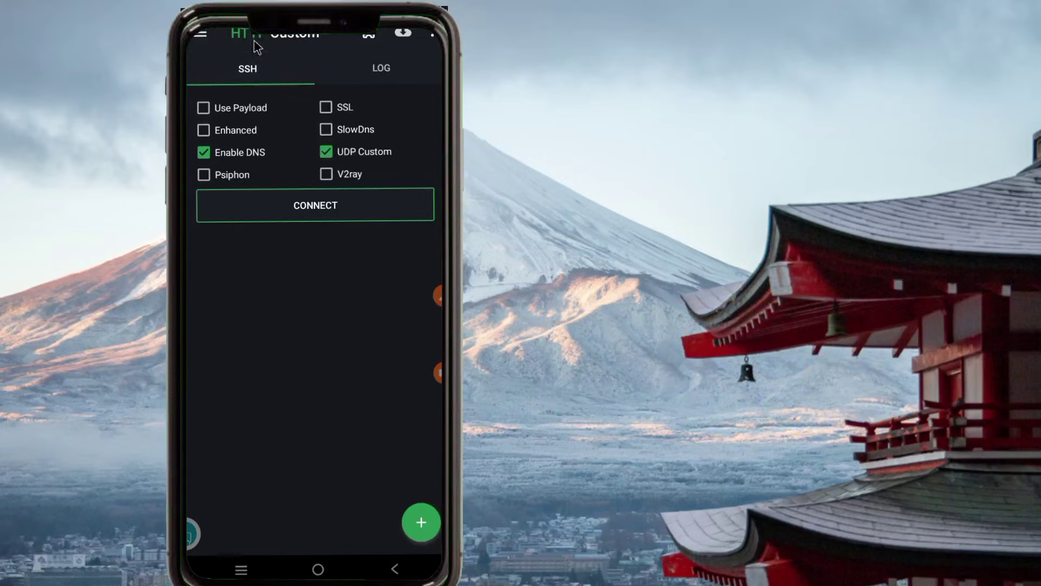
{"action": "left_click", "coordinate": [316, 211]}
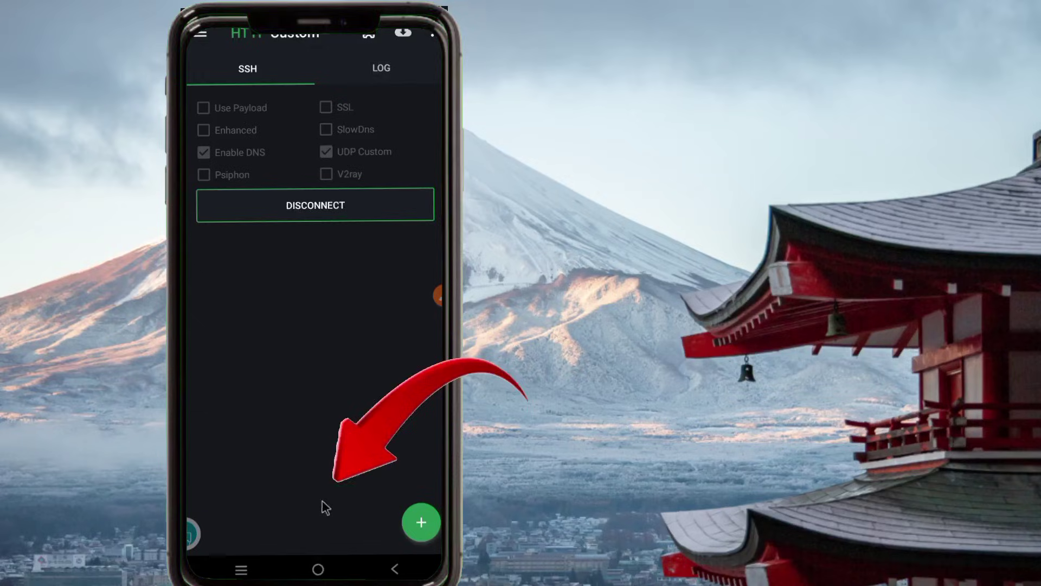
{"action": "left_click", "coordinate": [381, 59]}
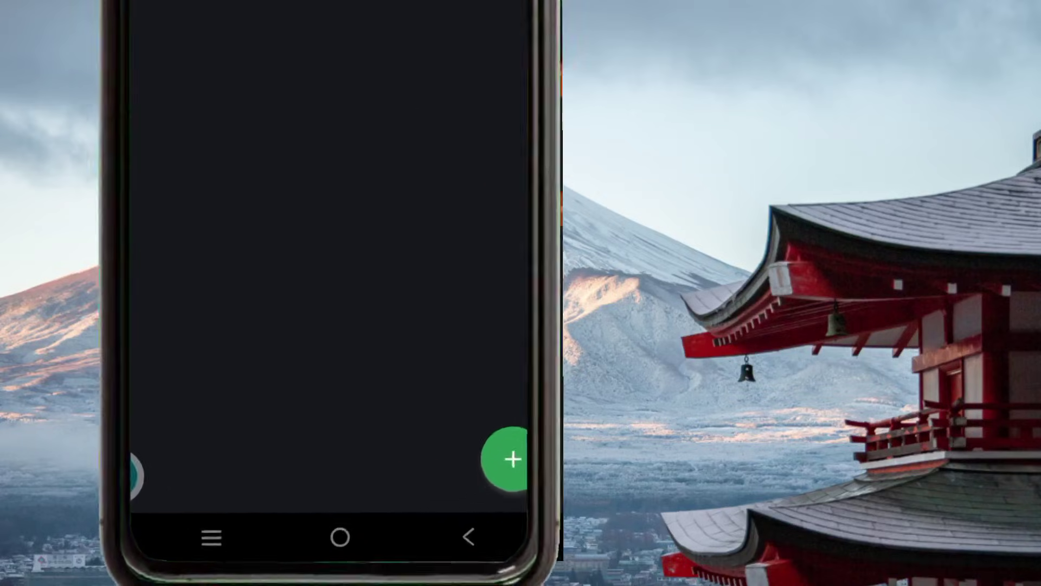